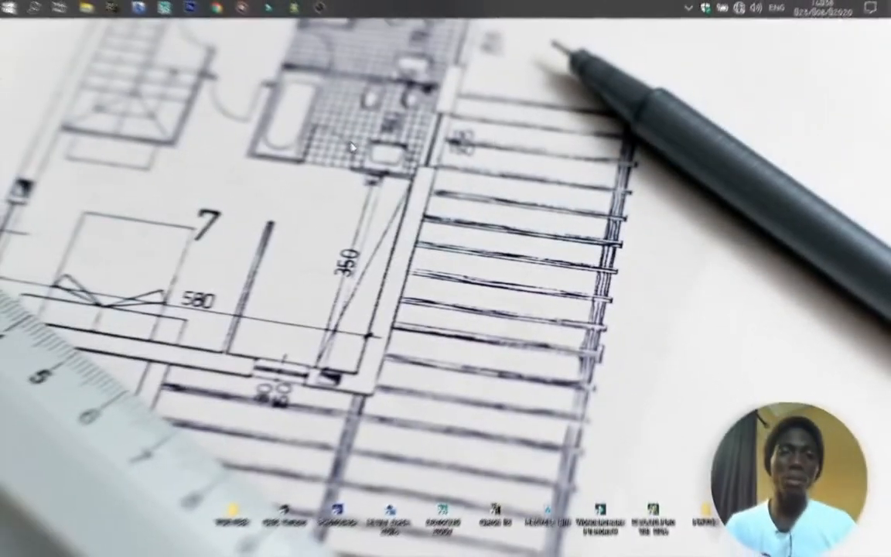
- Switch to AutoCAD and examine the floor plan with its grid lines, both as a whole and up close
click(176, 14)
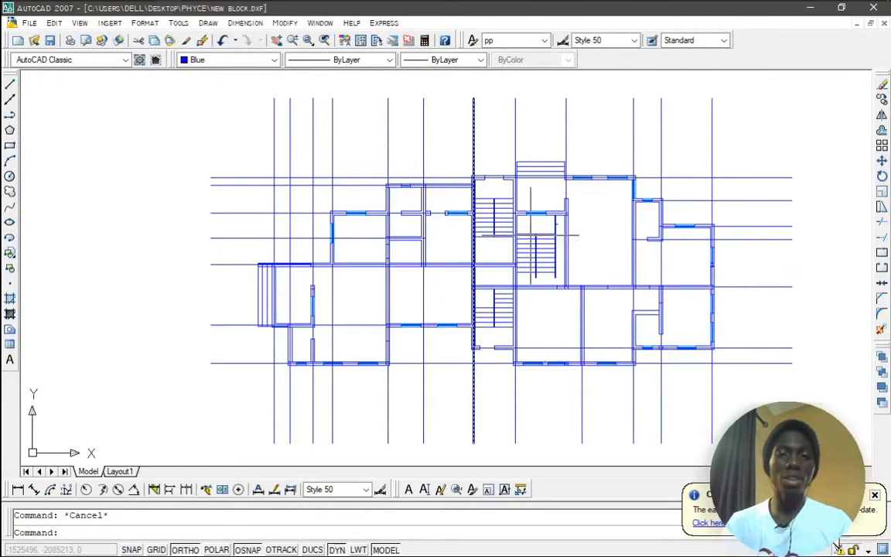
scroll(666, 294, up, 1)
scroll(585, 263, down, 2)
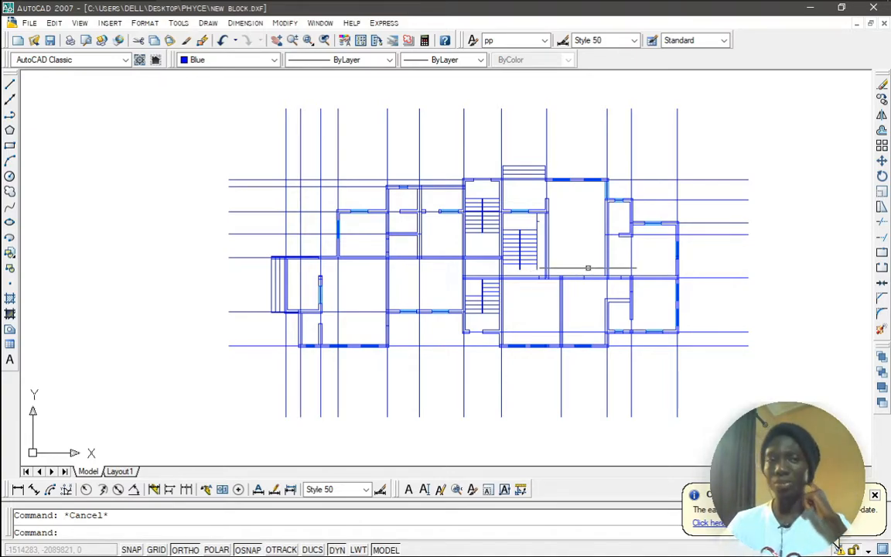
scroll(584, 263, down, 2)
middle_drag(612, 287, 548, 276)
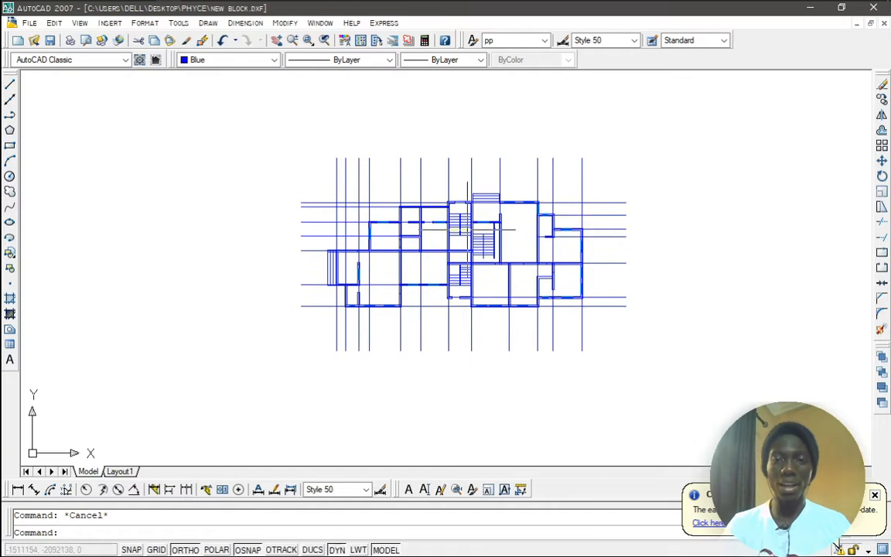
scroll(467, 228, up, 2)
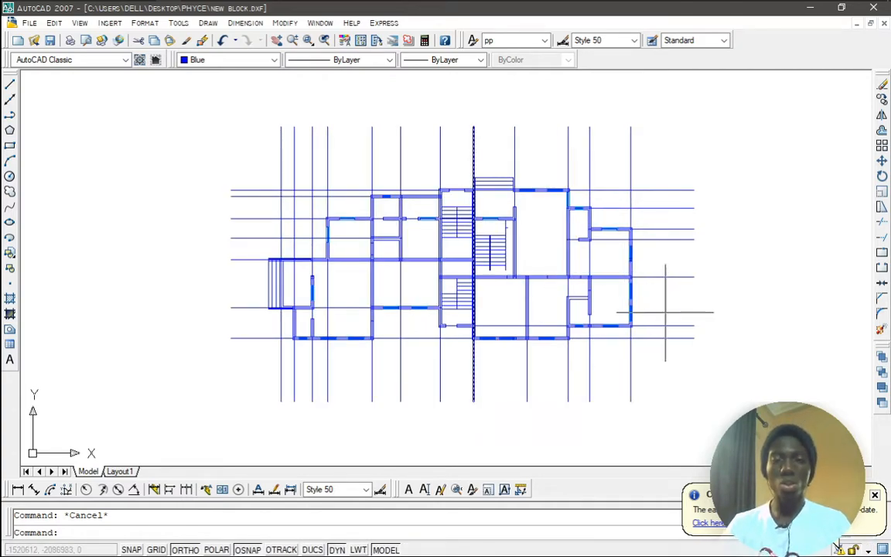
scroll(650, 288, down, 8)
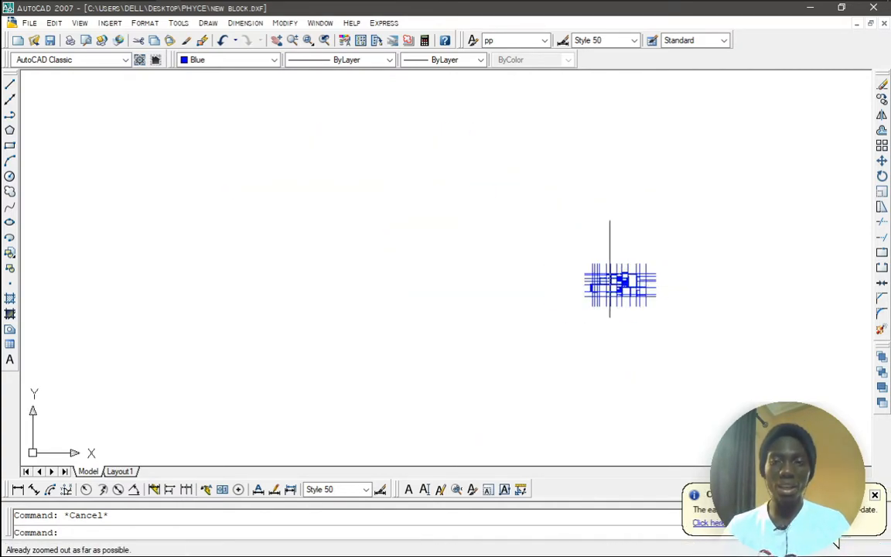
scroll(640, 293, up, 5)
scroll(622, 270, up, 3)
middle_drag(622, 271, 549, 227)
scroll(515, 212, up, 2)
scroll(515, 213, down, 3)
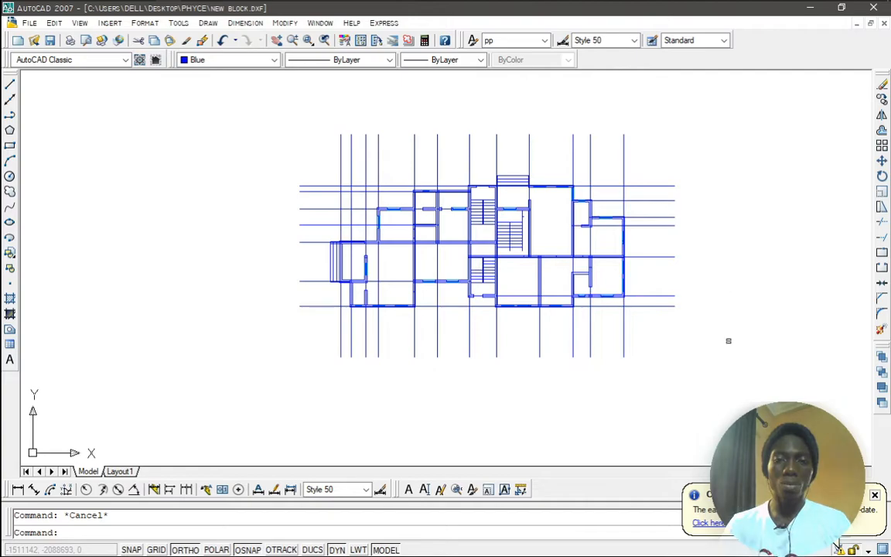
- Write the whole floor plan with its grid lines out as a block file named NEW1 on the Desktop, with insert units in millimeters
click(778, 425)
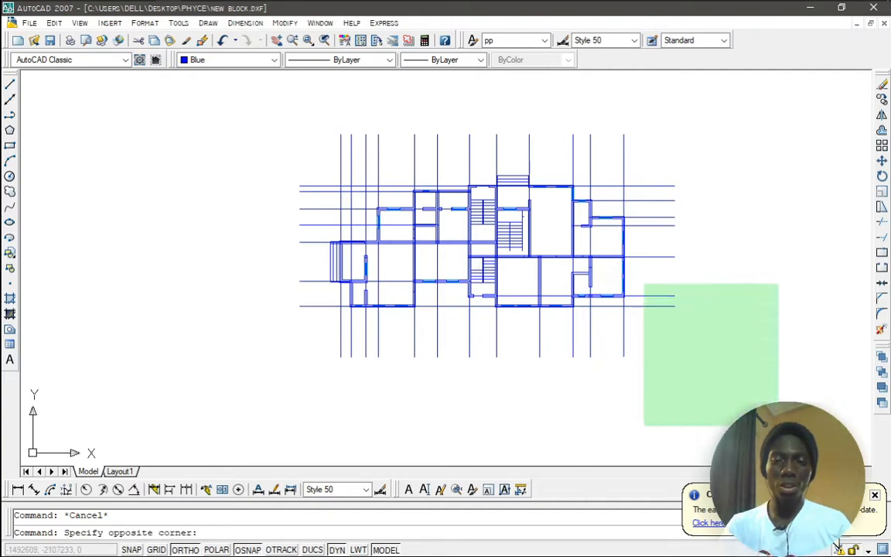
click(222, 87)
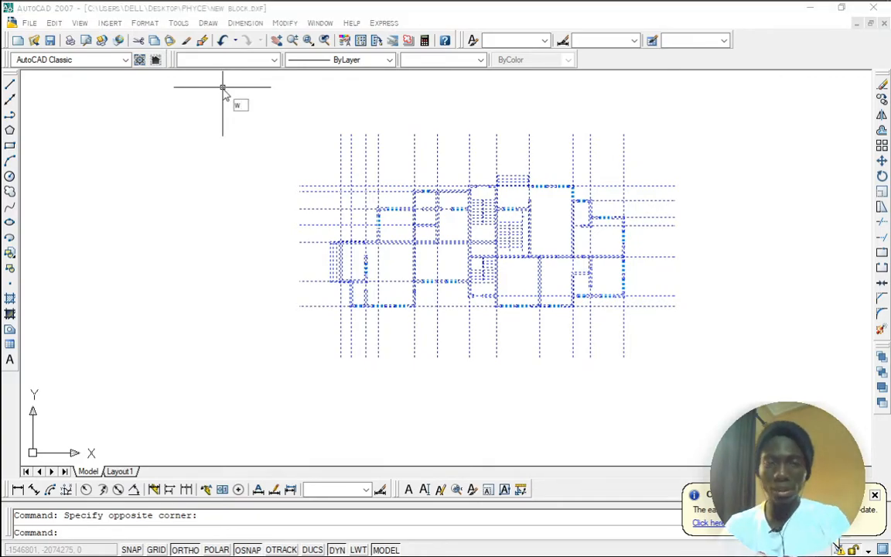
text(w)
key(Return)
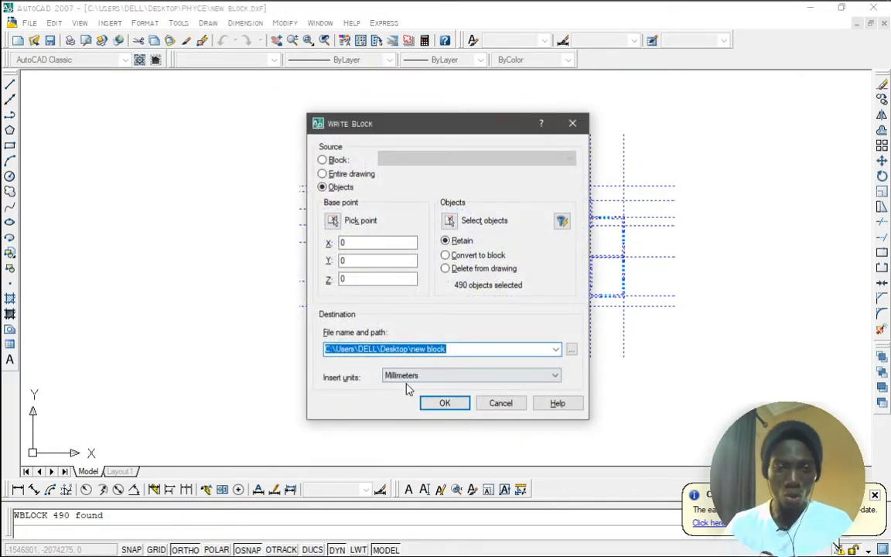
drag(447, 350, 412, 350)
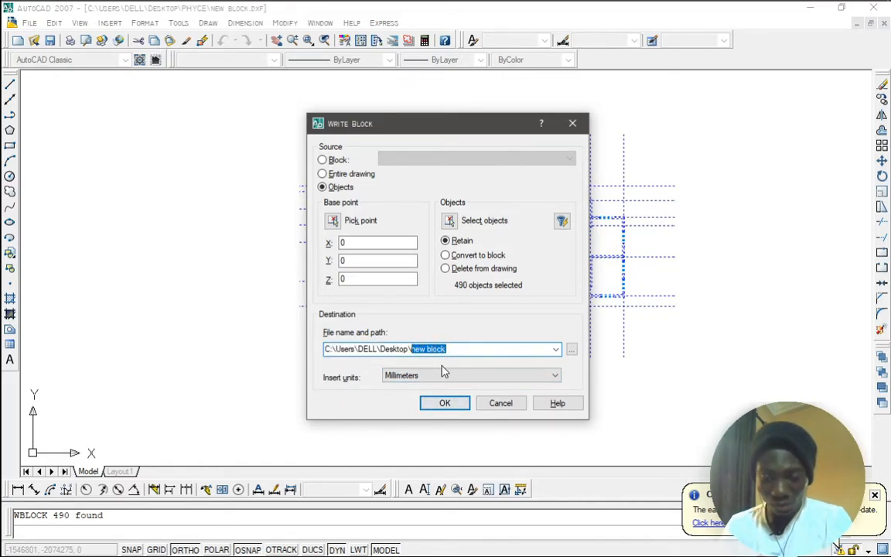
key(BackSpace)
text(NEW1)
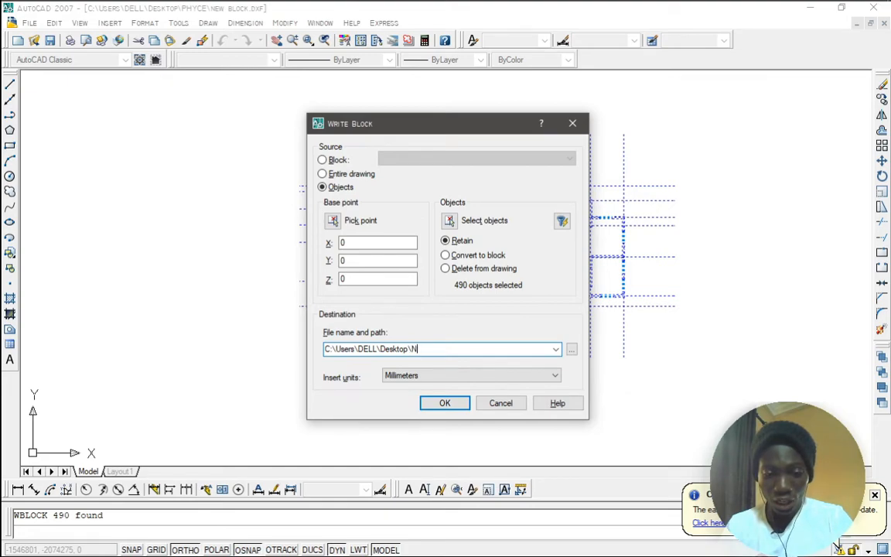
click(461, 378)
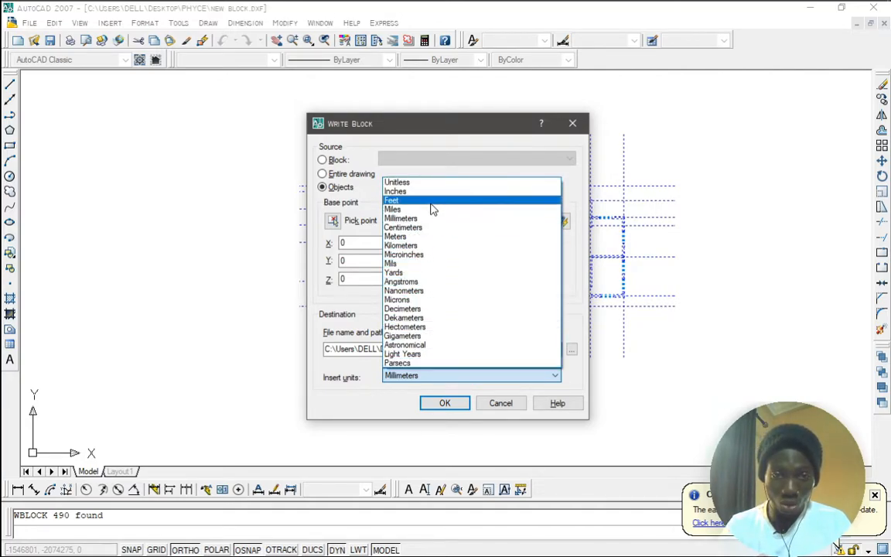
click(430, 220)
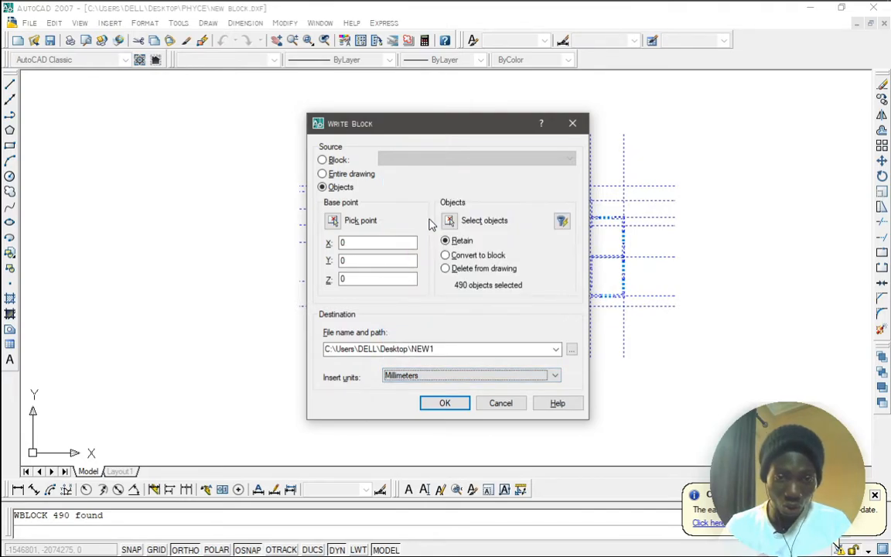
click(445, 410)
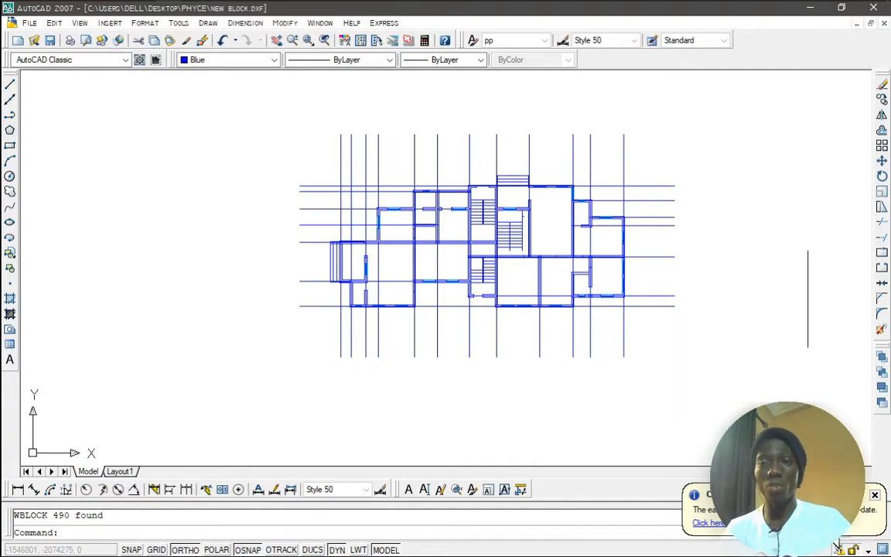
- Move the NEW1.dwg file away from the corner of the desktop and open it in AutoCAD
click(810, 8)
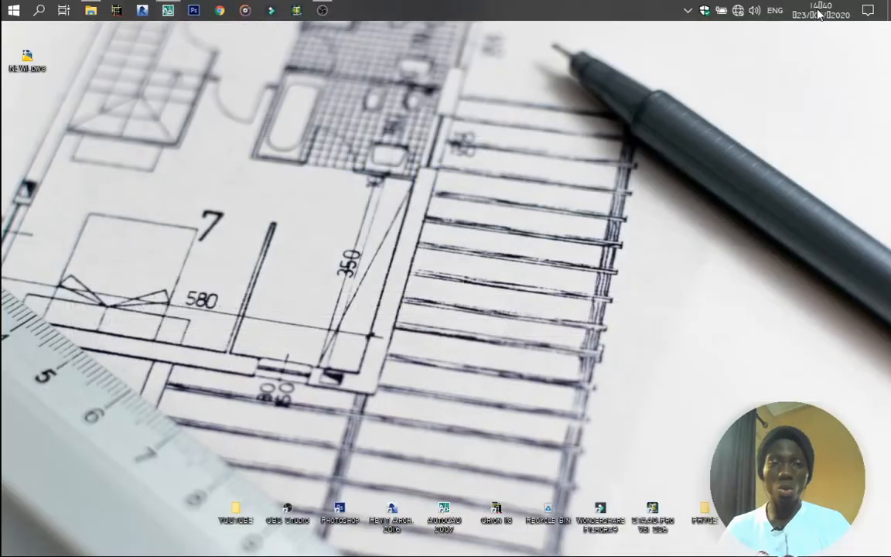
drag(31, 55, 136, 102)
double_click(132, 112)
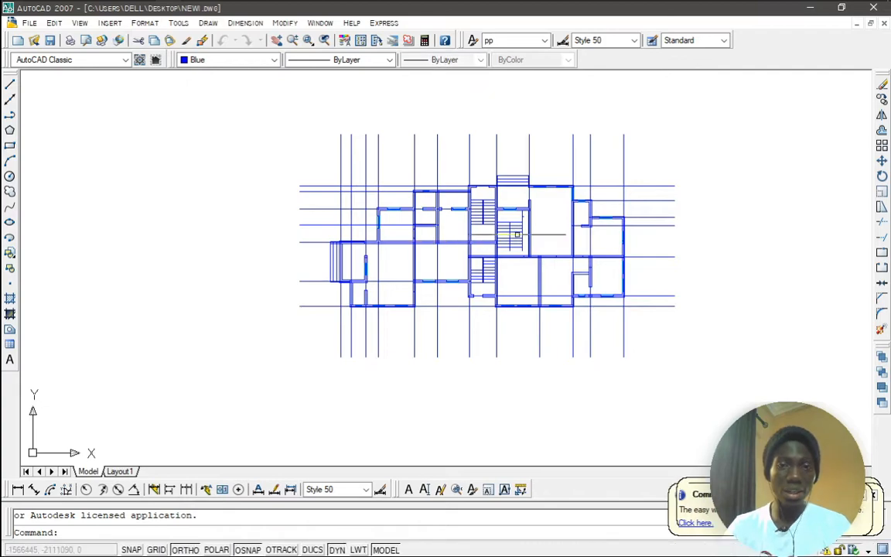
scroll(465, 204, up, 2)
middle_drag(514, 184, 481, 188)
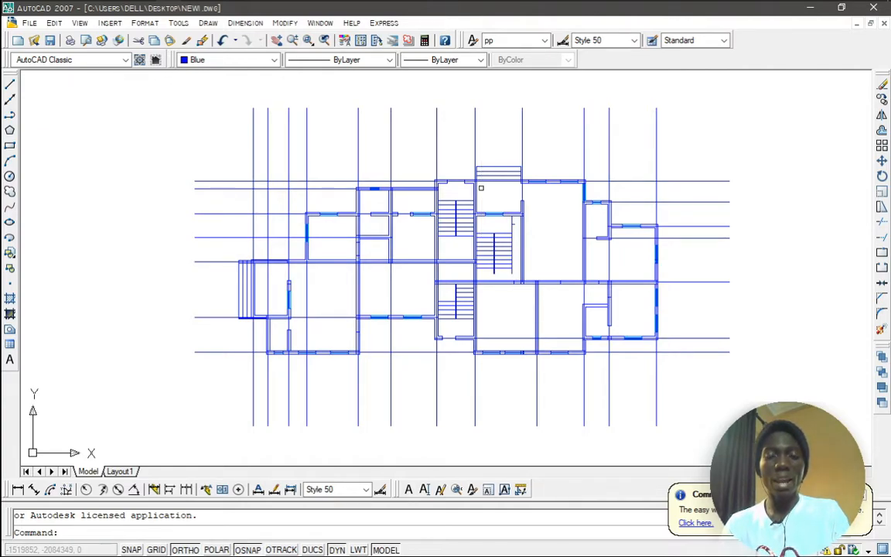
- Save the drawing to the Desktop as NEW1.dxf in AutoCAD 2007 DXF format and move the file's icon to the open desktop area
key(Return)
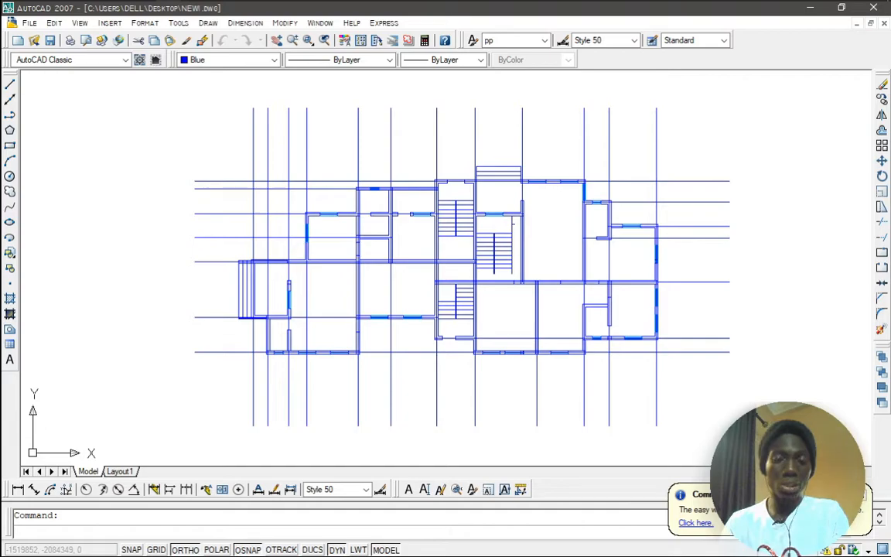
key(ctrl+shift+s)
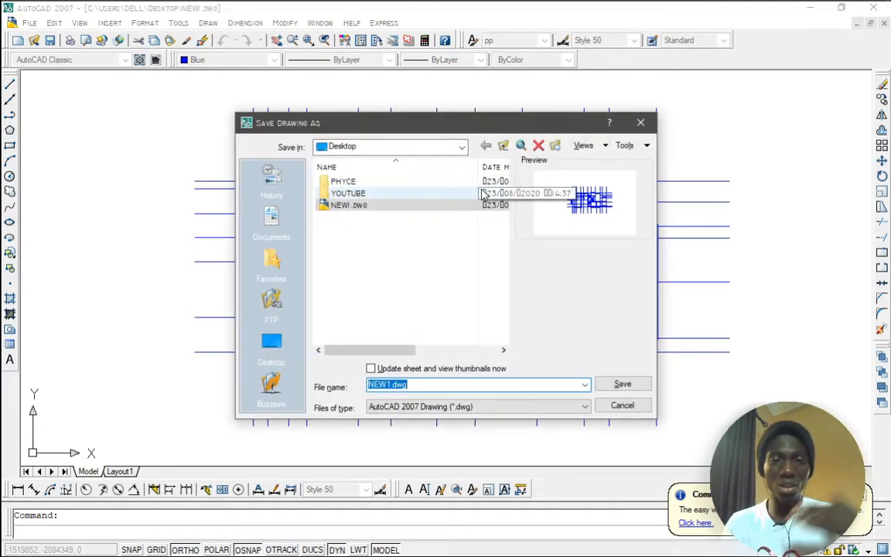
key(Left)
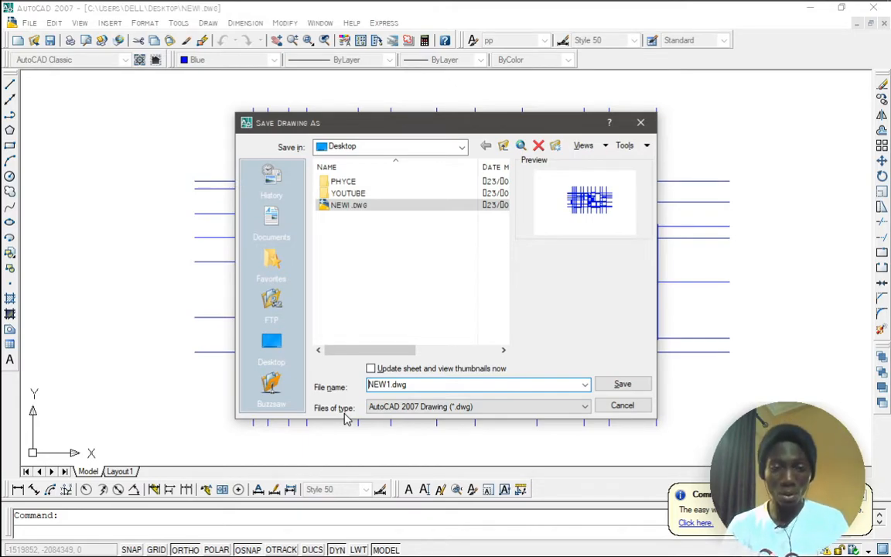
click(391, 408)
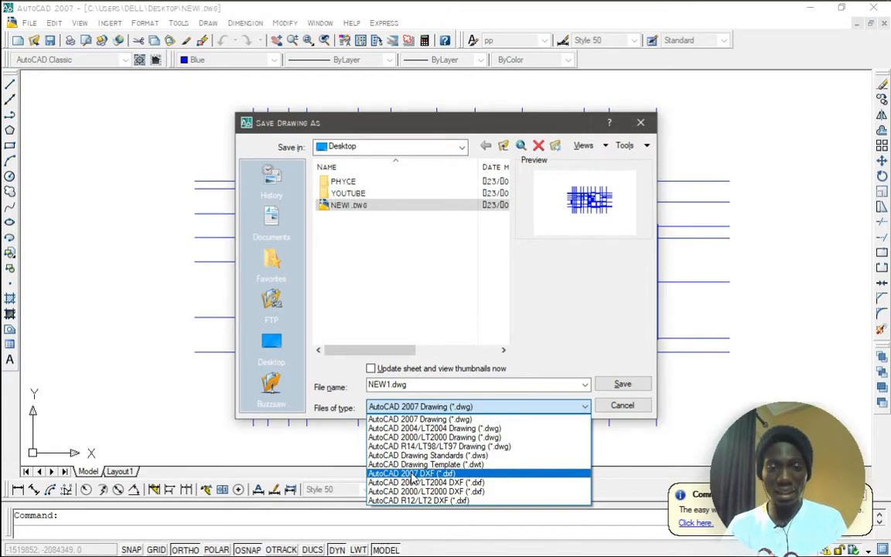
click(412, 473)
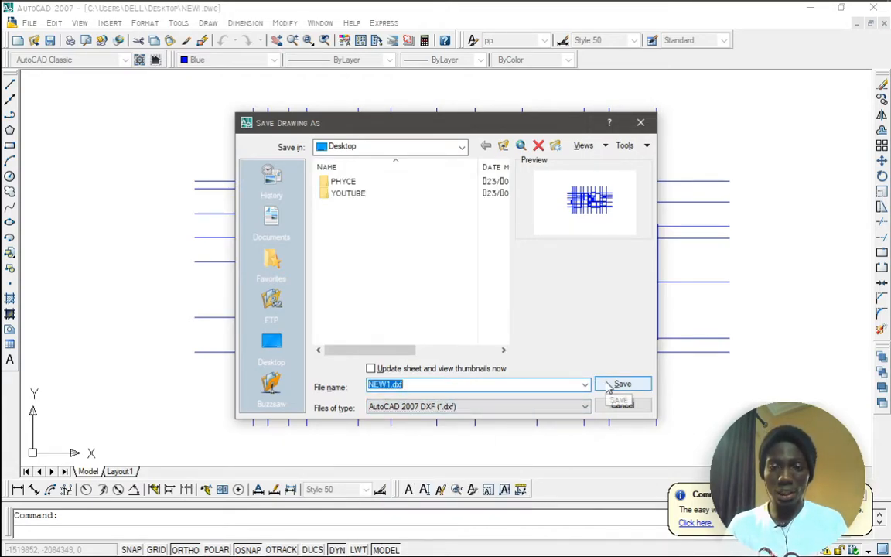
click(617, 384)
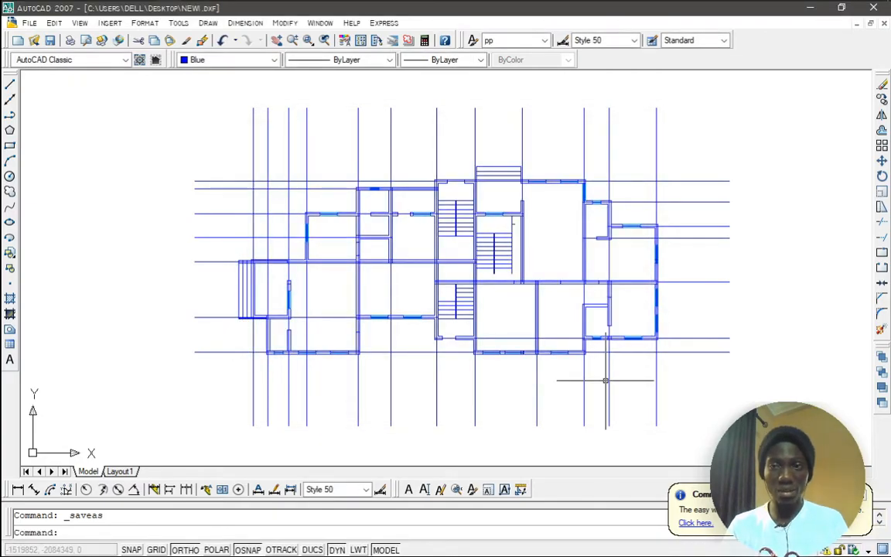
click(810, 8)
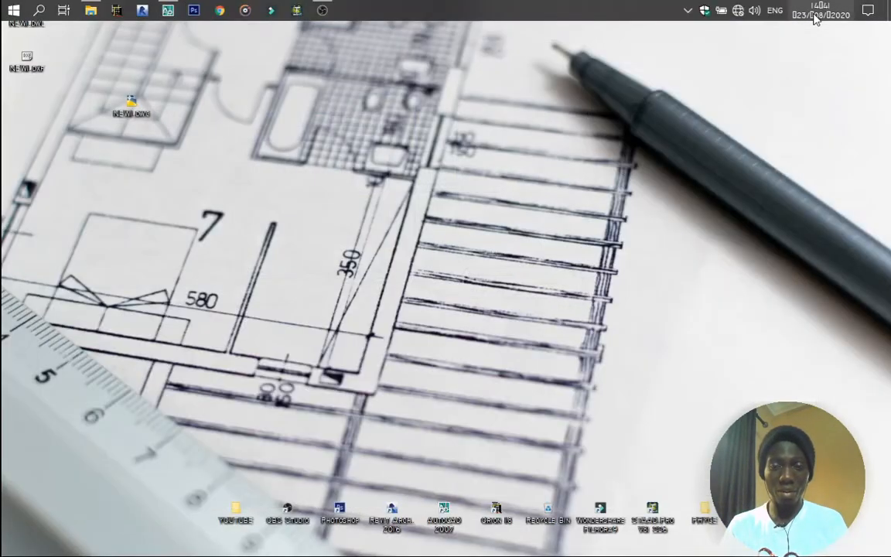
drag(30, 62, 352, 155)
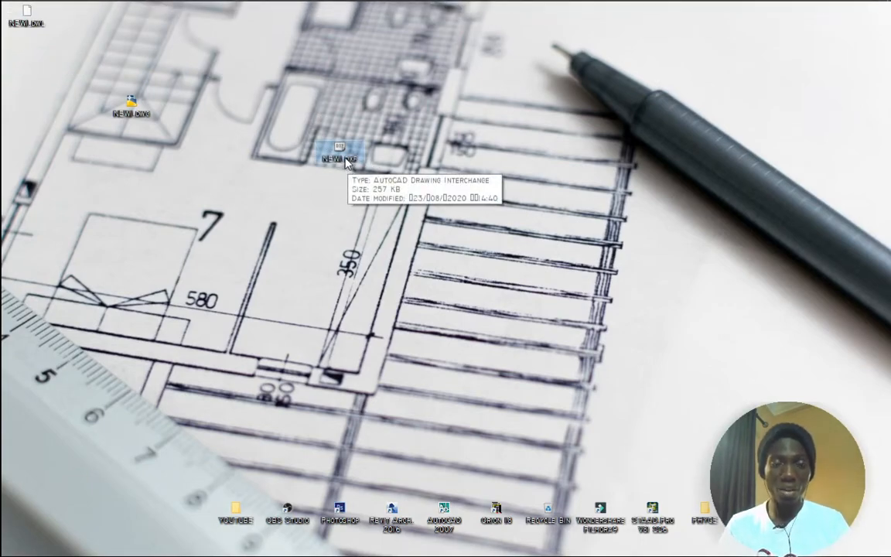
- Bring up Orion's Open Project dialog, dismissing the duplicate-launch warning and closing the Connection Client and STAAD.Pro windows
mouse_move(208, 16)
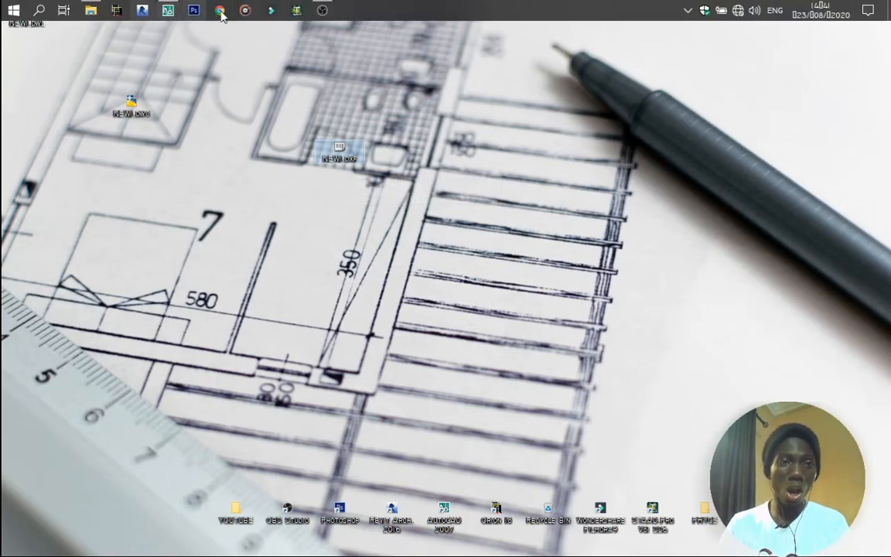
click(297, 11)
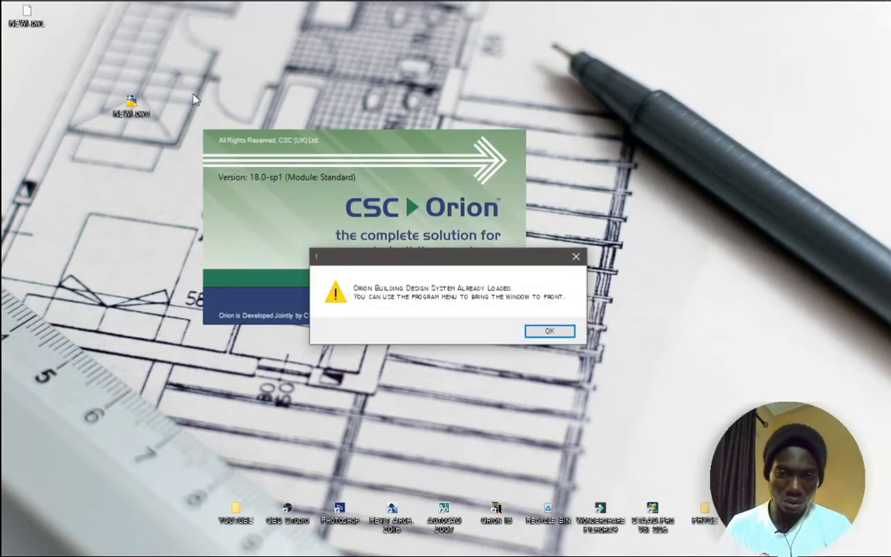
click(540, 334)
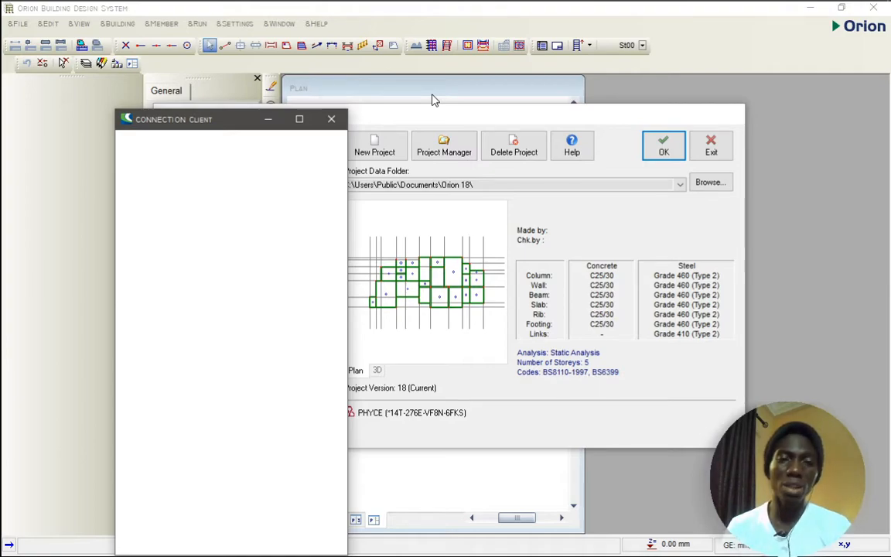
click(332, 119)
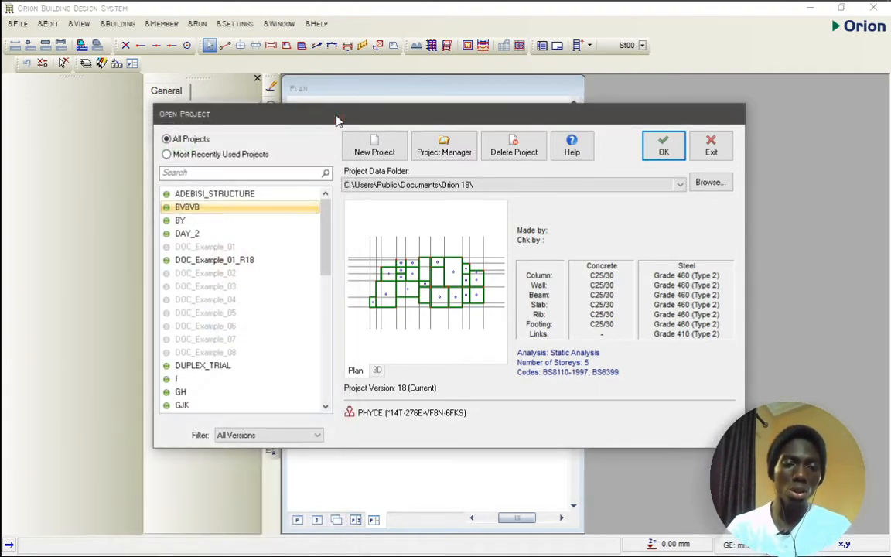
mouse_move(297, 10)
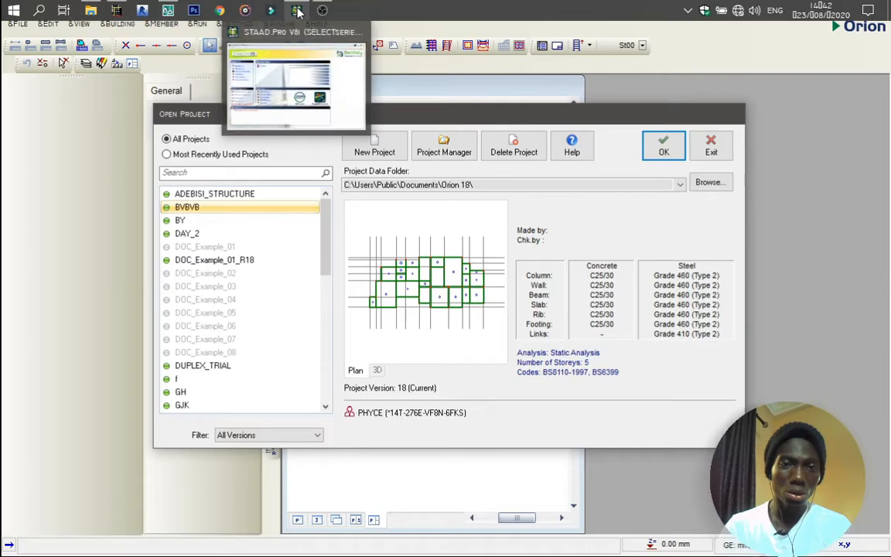
click(352, 31)
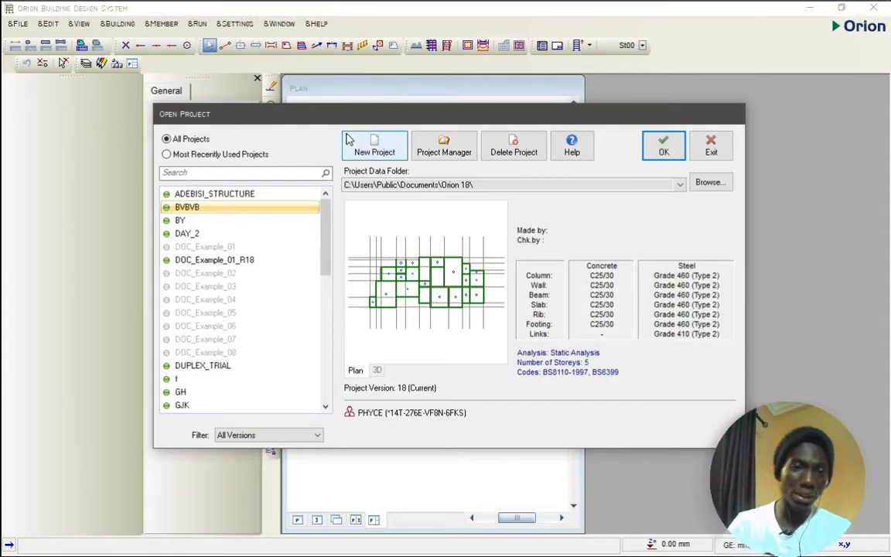
- Create a new Orion project with the project code STRUCT_1
click(396, 149)
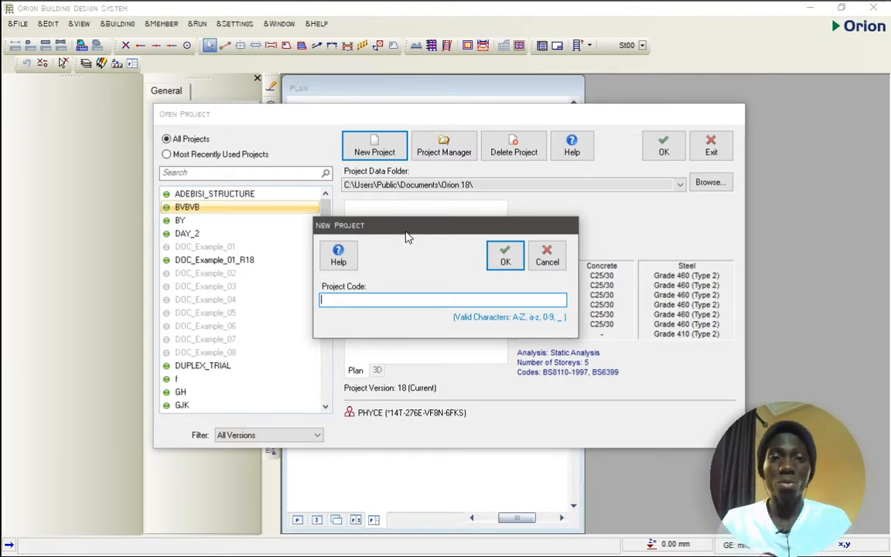
text(STRUCT)
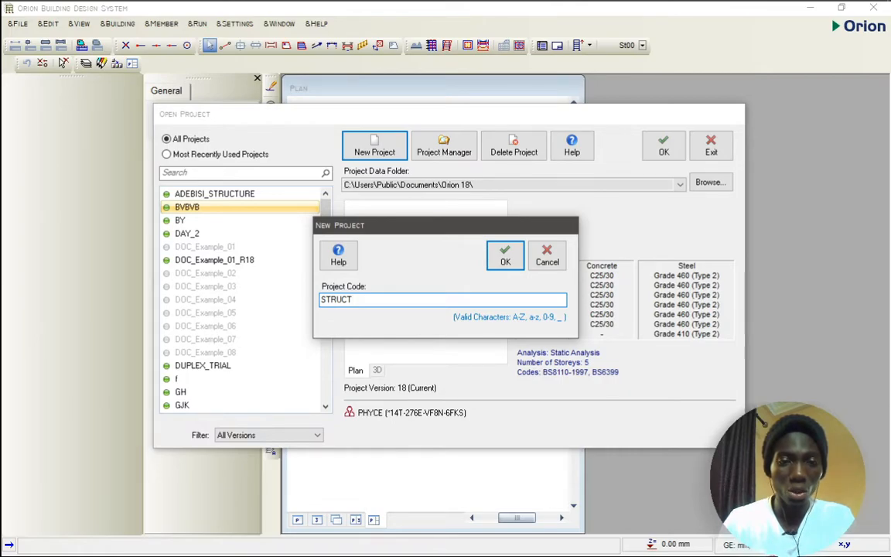
text(_1)
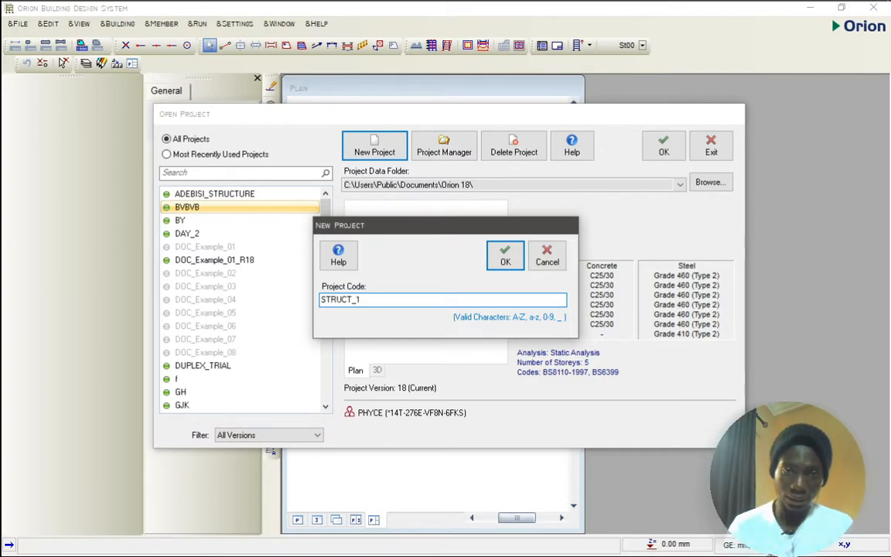
click(505, 255)
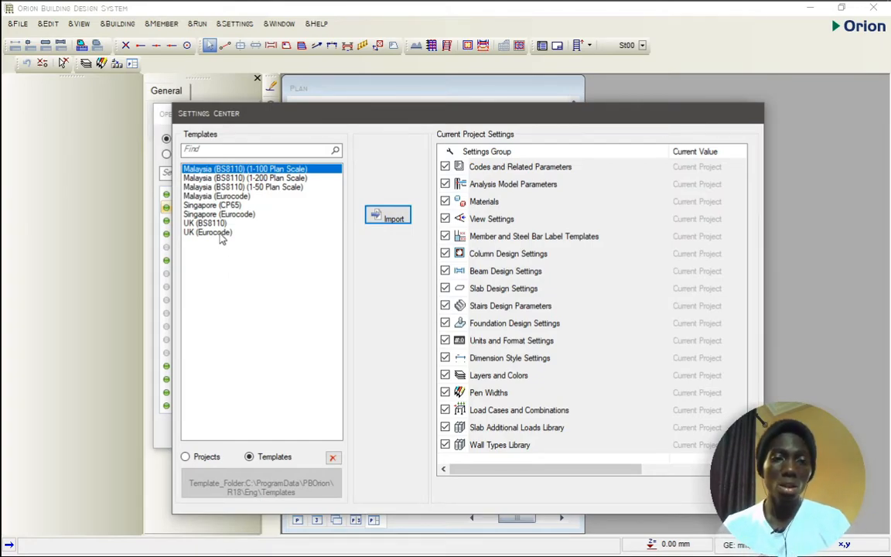
- Import all settings from the UK (BS8110) template and accept the A0 (1188 x 840 mm) sheet at drawing and detail scales of 1/50
click(220, 223)
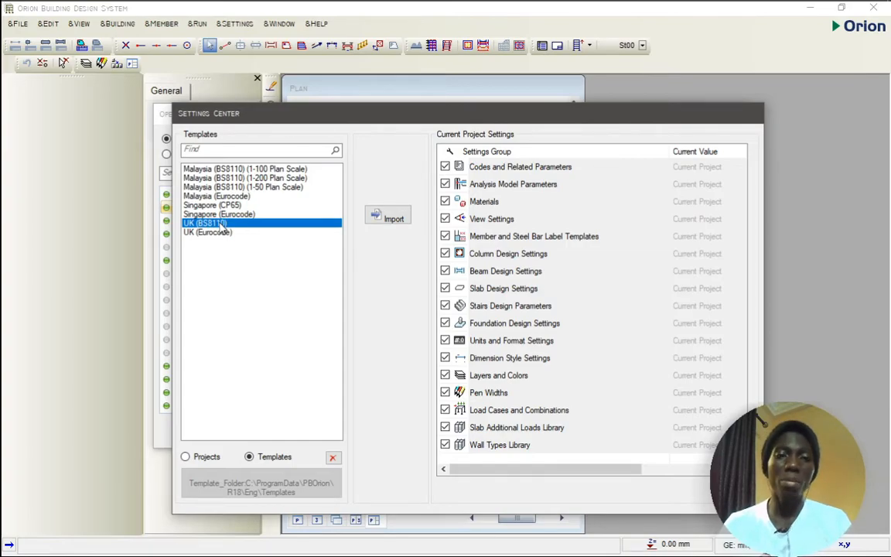
click(395, 217)
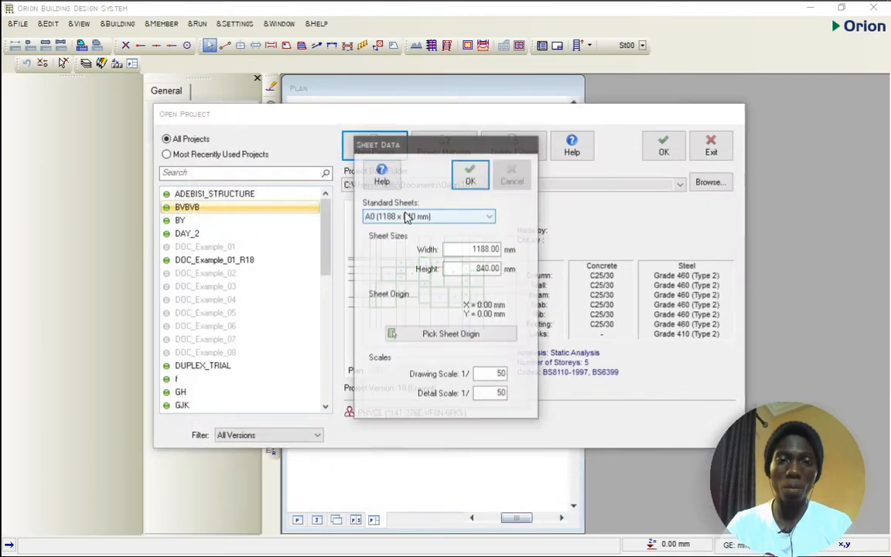
click(471, 215)
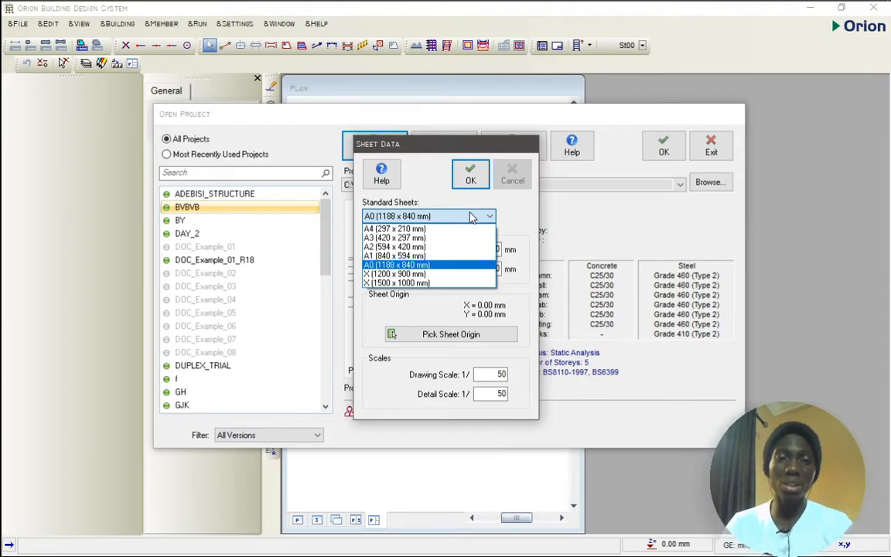
click(455, 265)
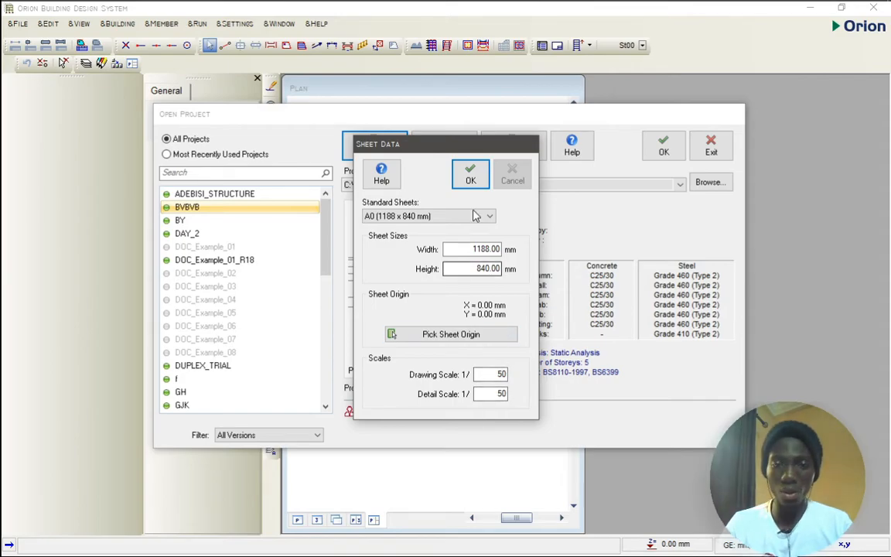
click(470, 174)
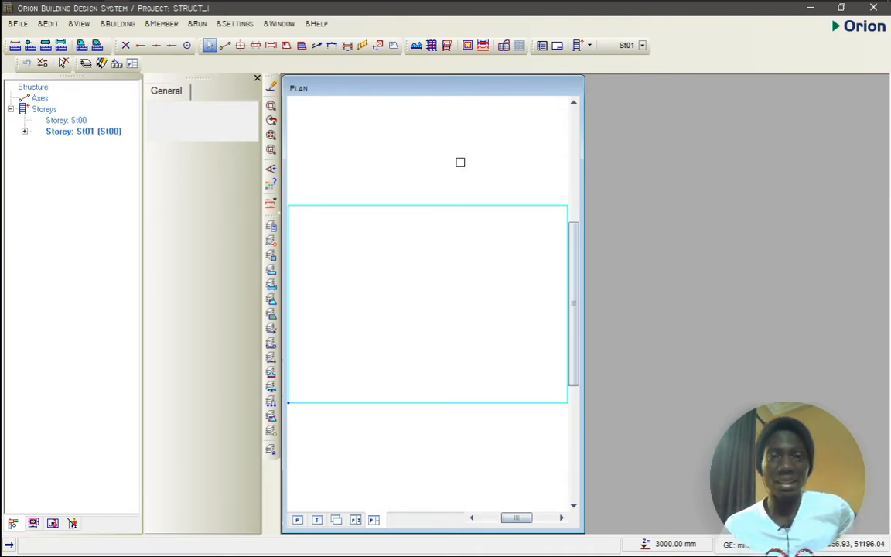
- Maximize the Plan window and enlarge the view of the blank sheet
double_click(418, 80)
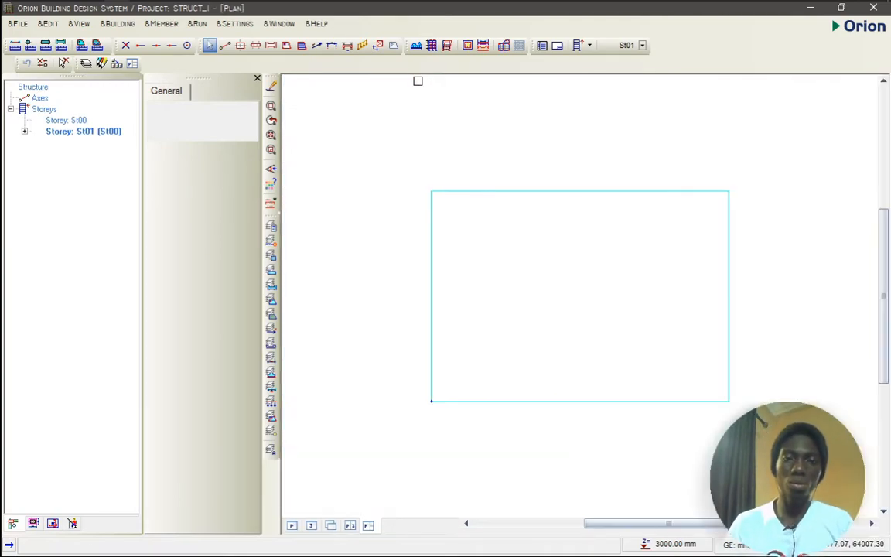
scroll(499, 199, up, 1)
middle_drag(591, 239, 578, 214)
scroll(577, 214, up, 1)
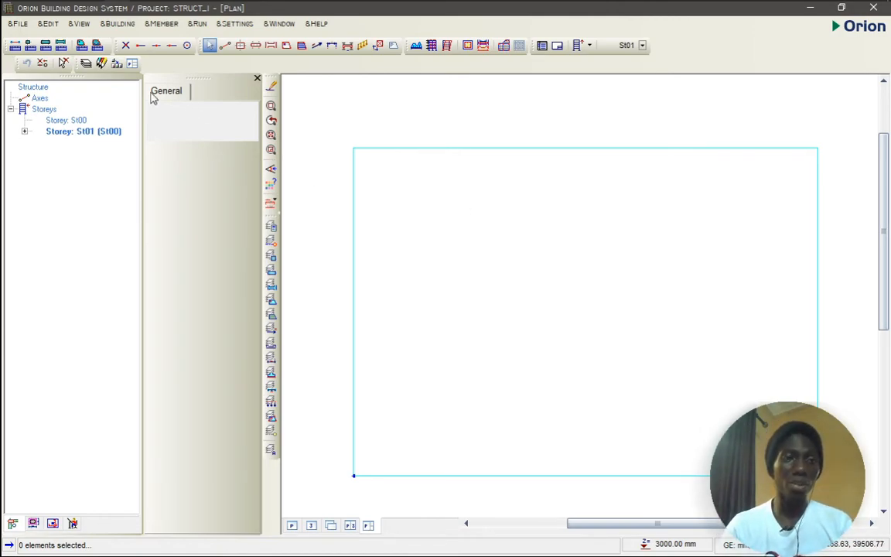
- Start importing an external reference drawing, agreeing to save the project first
click(18, 26)
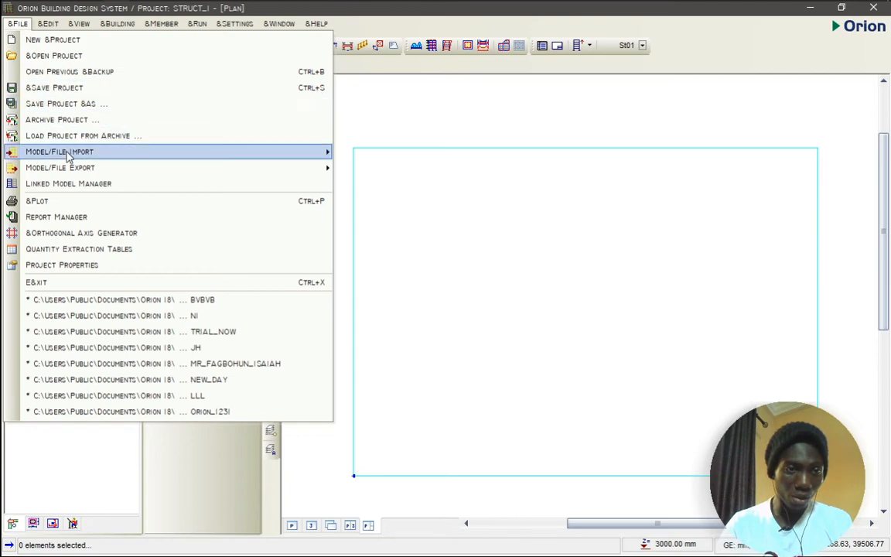
mouse_move(68, 155)
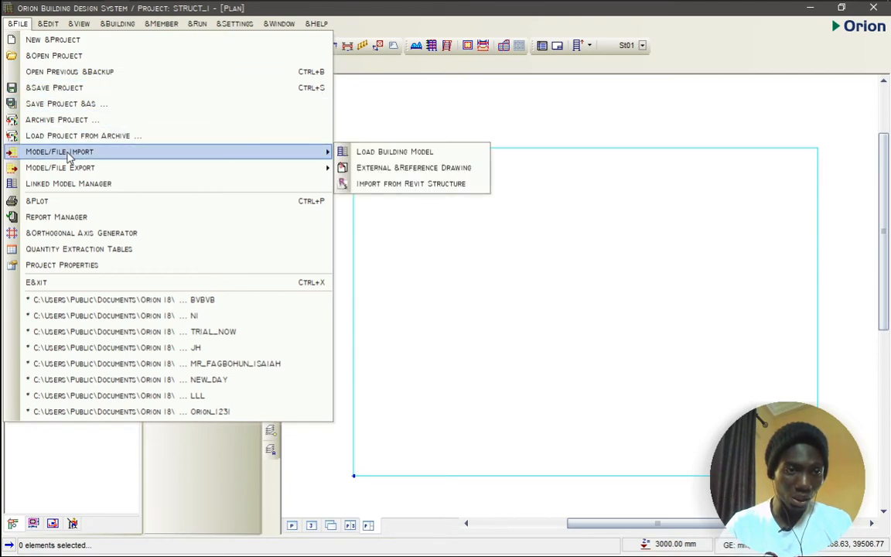
click(375, 168)
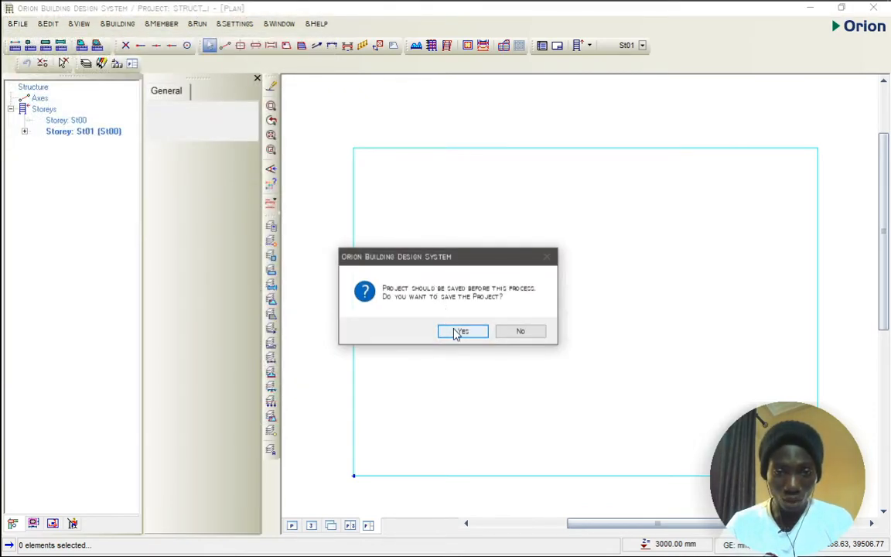
click(456, 332)
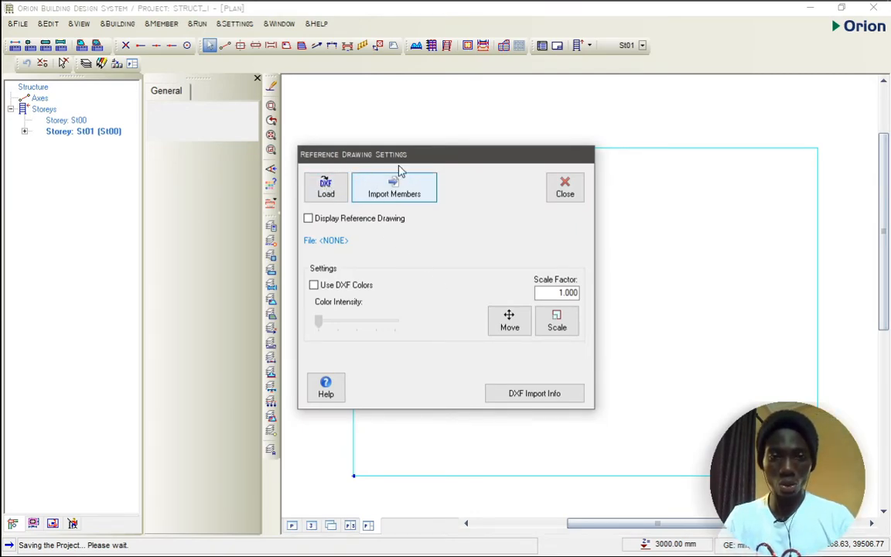
- Load NEW1.dxf from the Desktop as the reference drawing, using mm as the unit and displaying text entities
click(327, 192)
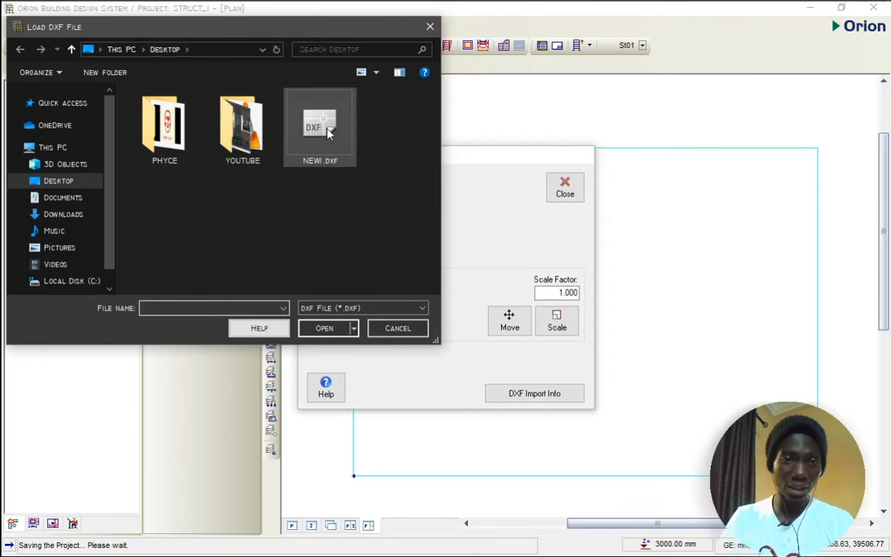
click(294, 116)
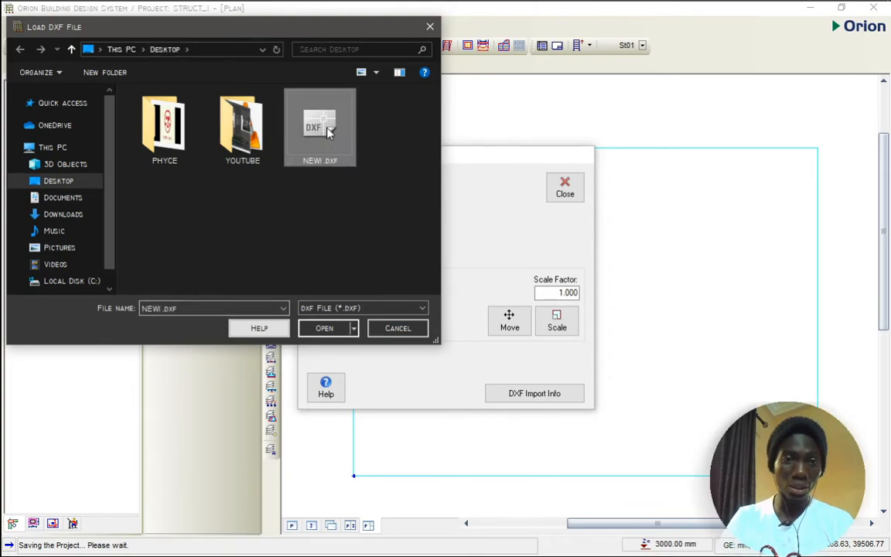
click(321, 329)
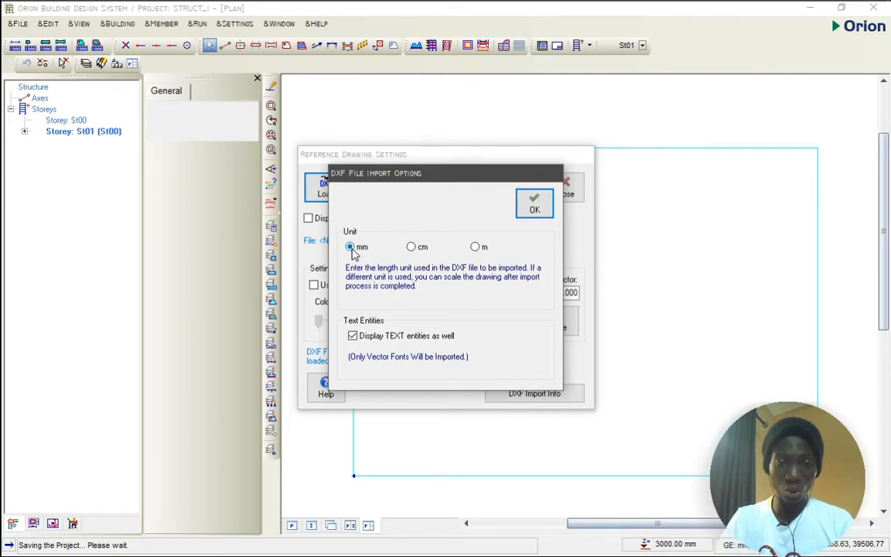
click(411, 247)
click(476, 247)
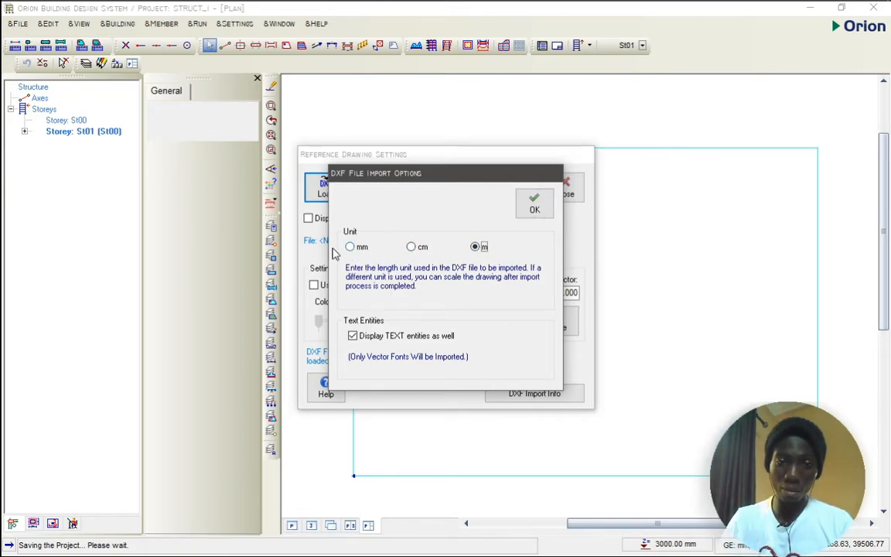
click(350, 247)
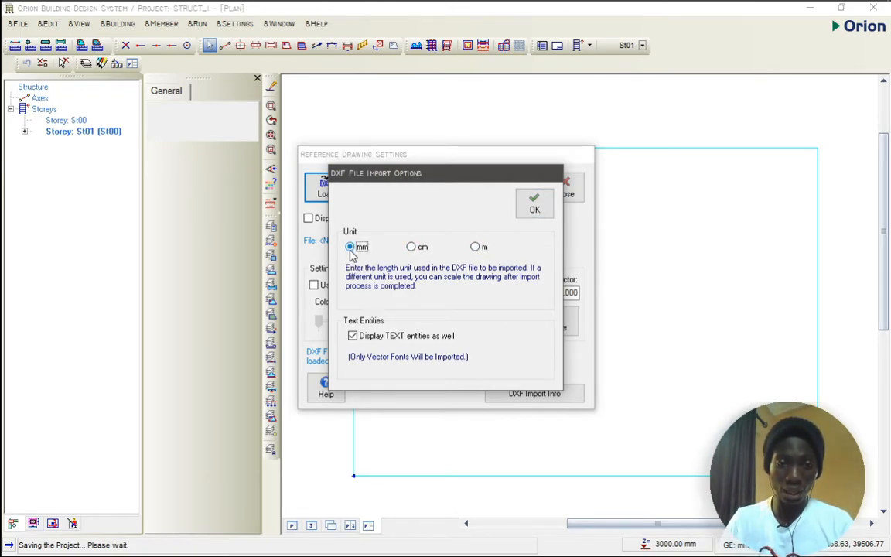
click(533, 204)
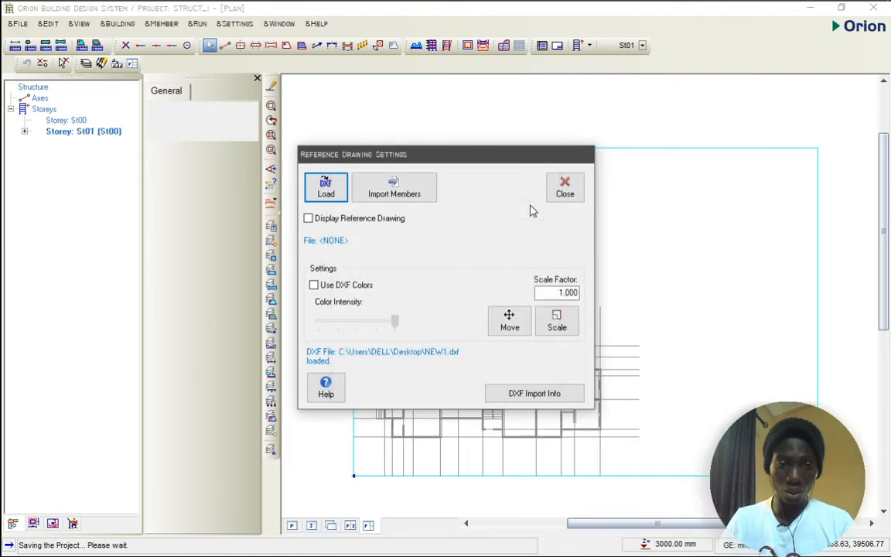
- Enable the DXF colors for the reference drawing, move it to the middle of the sheet, and close its settings
click(314, 286)
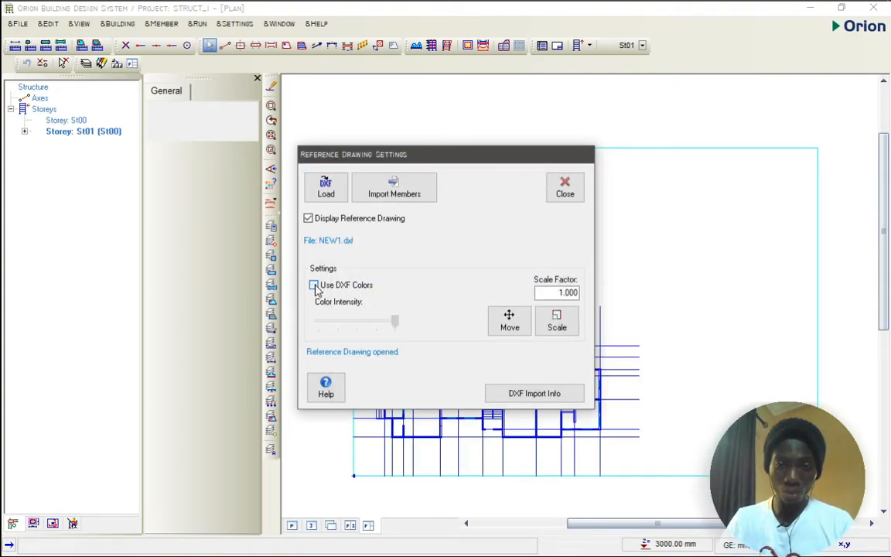
click(509, 320)
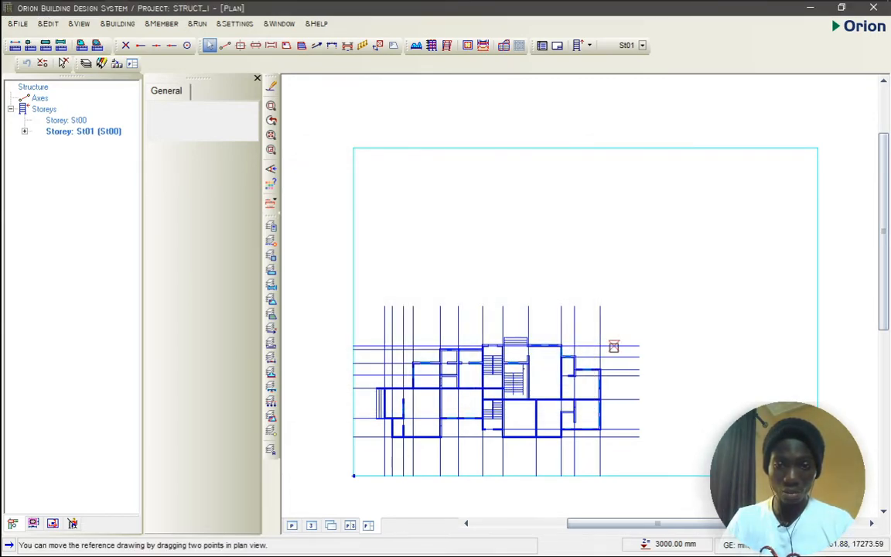
click(600, 369)
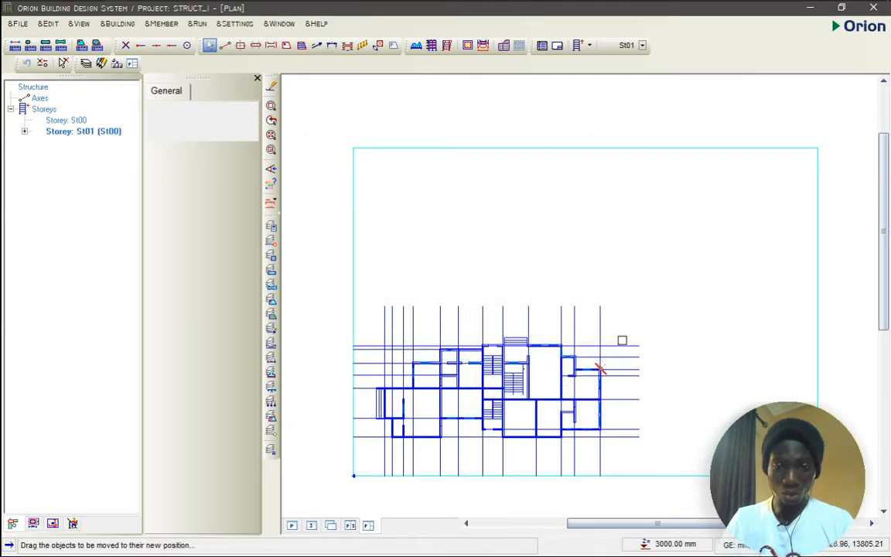
click(678, 291)
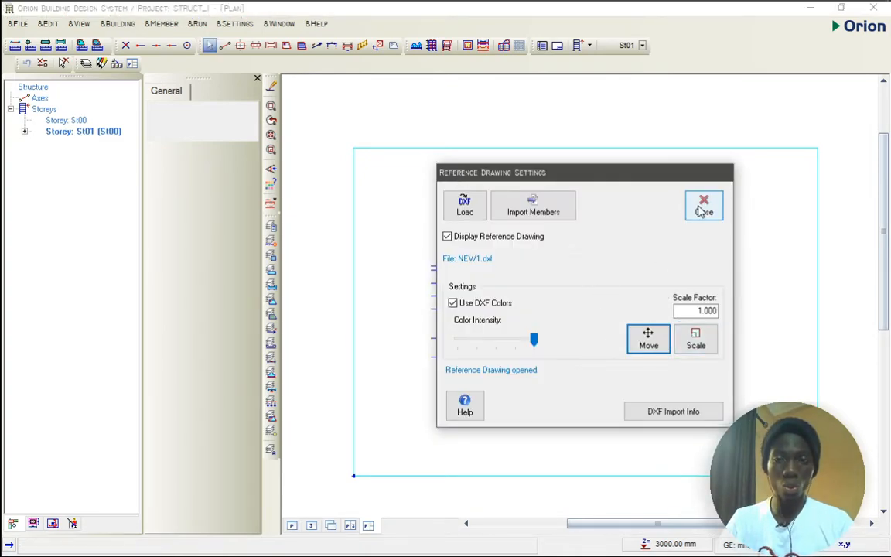
click(704, 206)
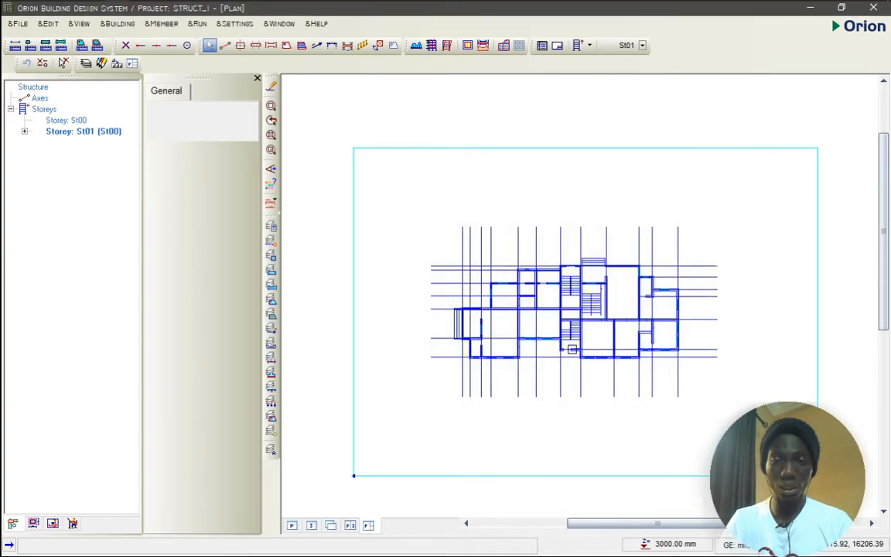
scroll(541, 333, up, 3)
middle_drag(532, 328, 554, 328)
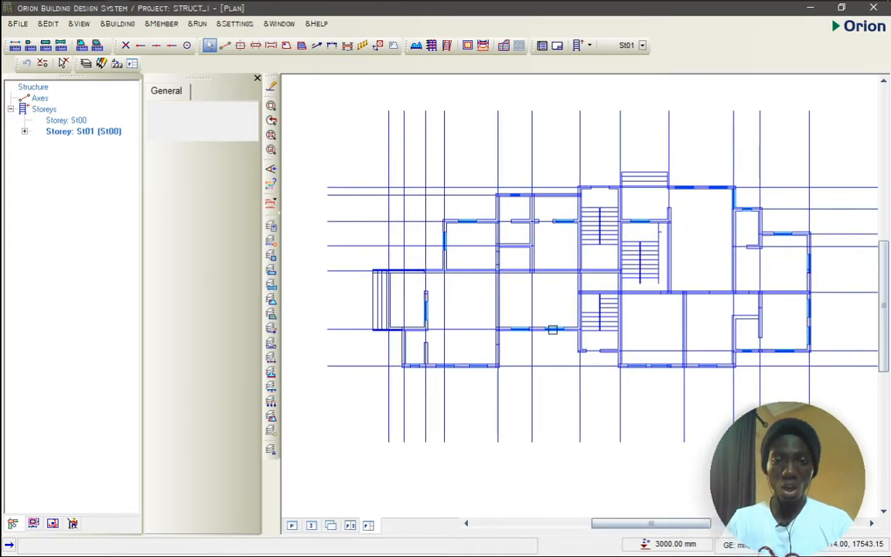
scroll(556, 328, down, 1)
scroll(605, 327, up, 1)
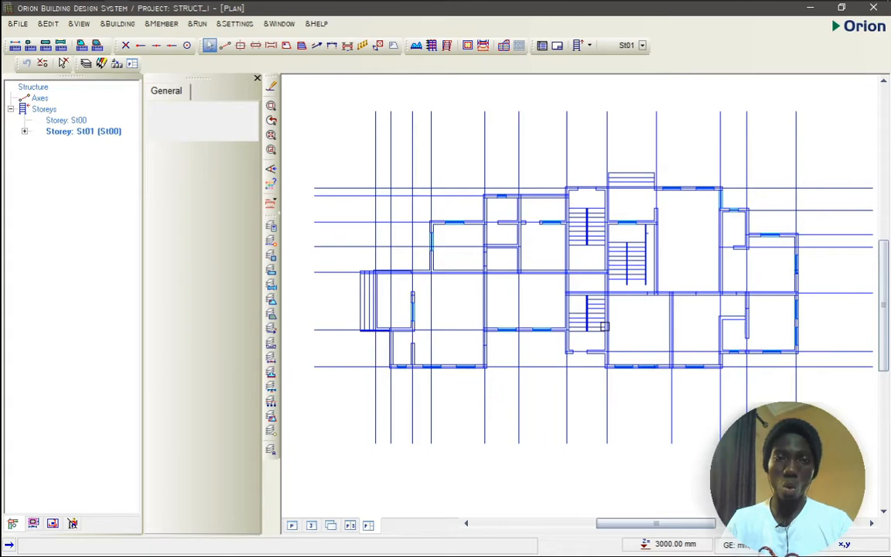
scroll(605, 326, down, 1)
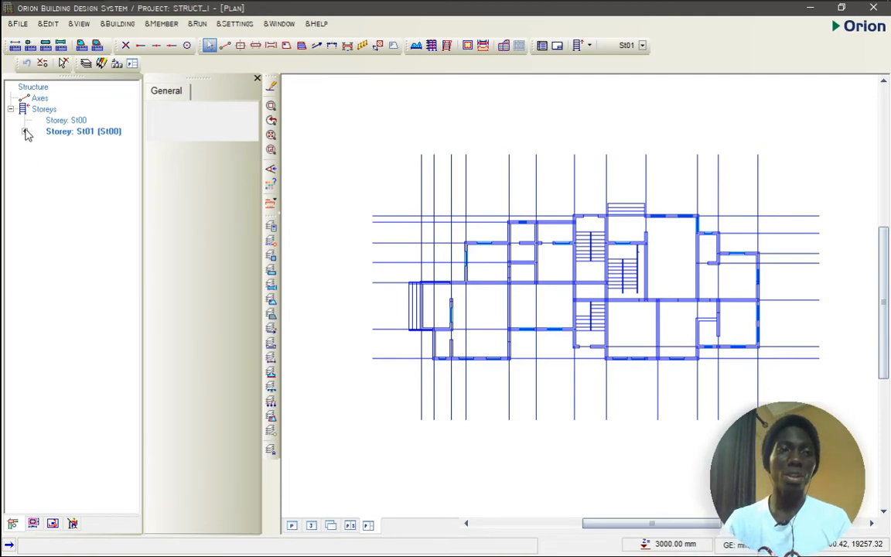
- Add storeys to the top of the building by setting the total number of storeys to 4
click(31, 87)
click(11, 109)
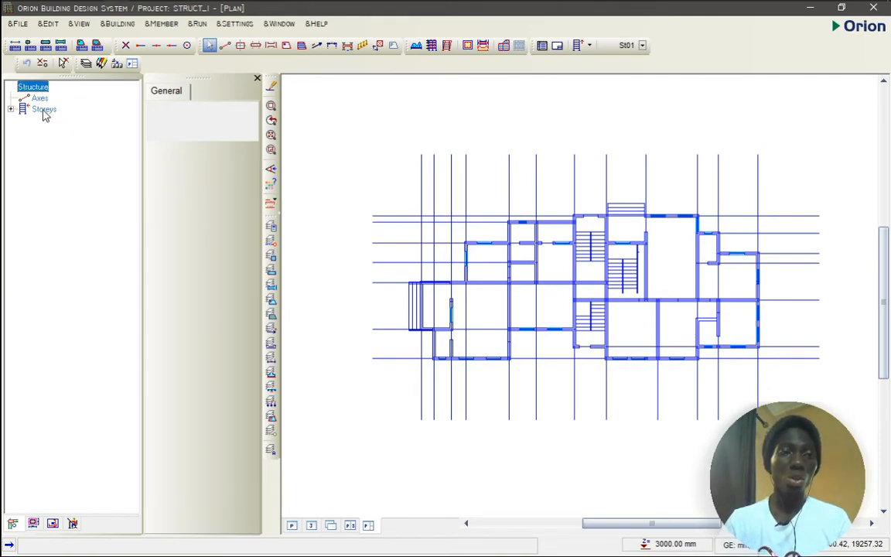
click(42, 110)
right_click(42, 110)
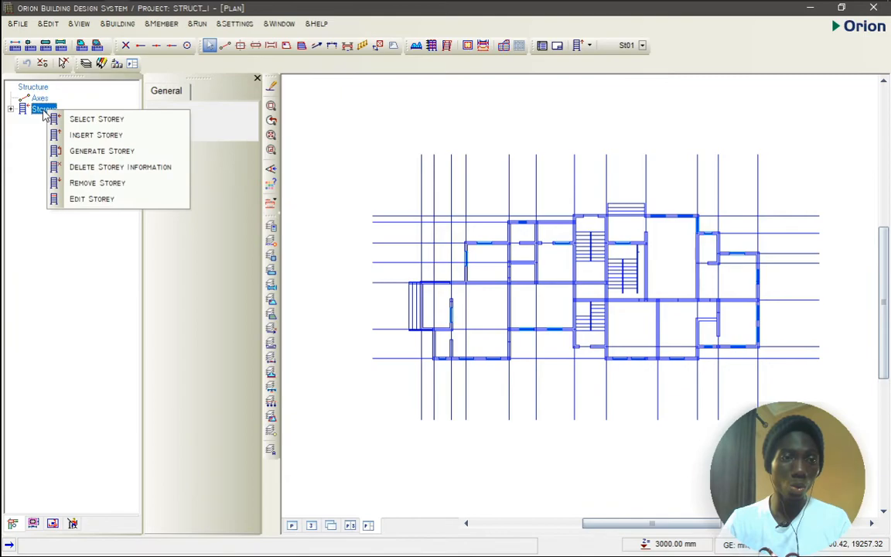
click(90, 137)
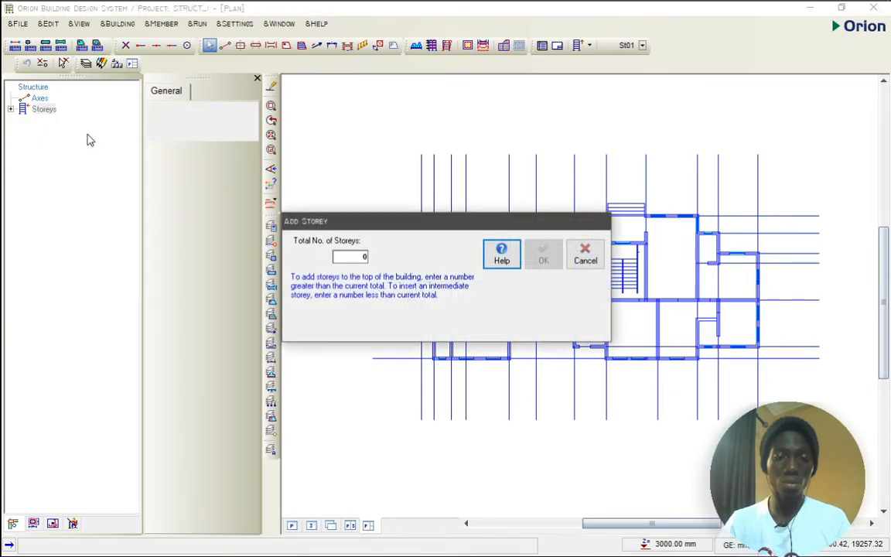
click(365, 258)
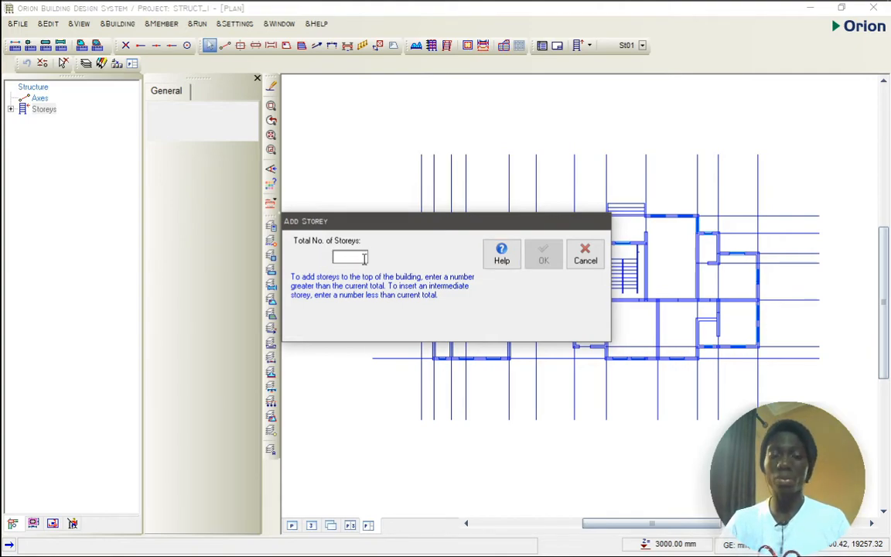
text(4)
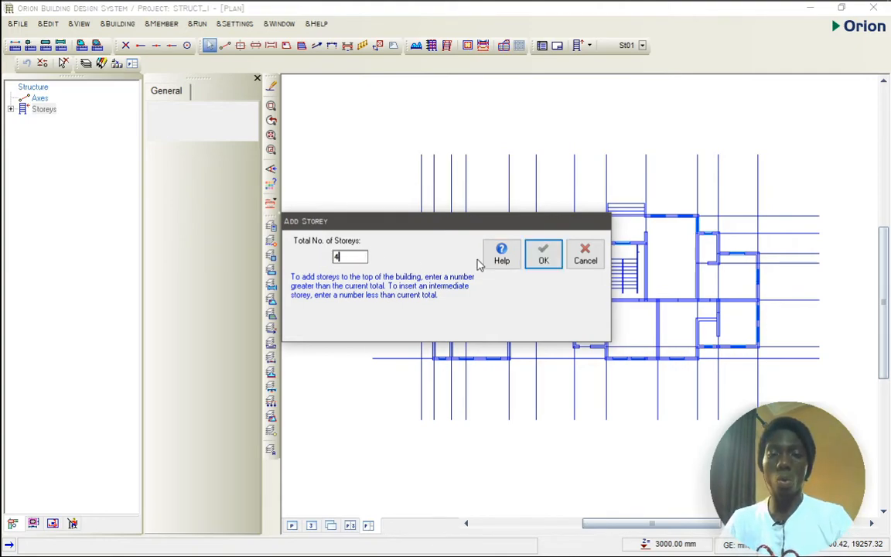
click(560, 261)
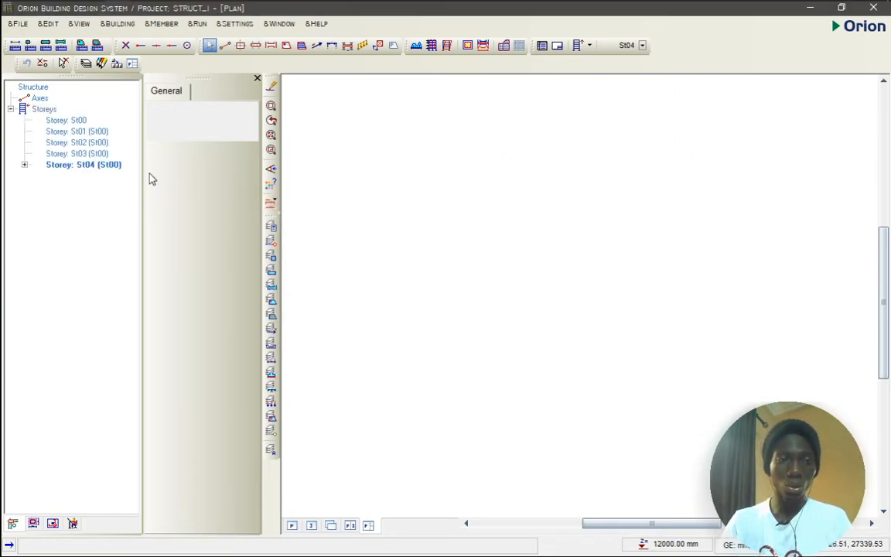
- Edit the storey data, setting the 1st storey bottom level to 450 mm and the foundation depth to 1200 mm
click(72, 122)
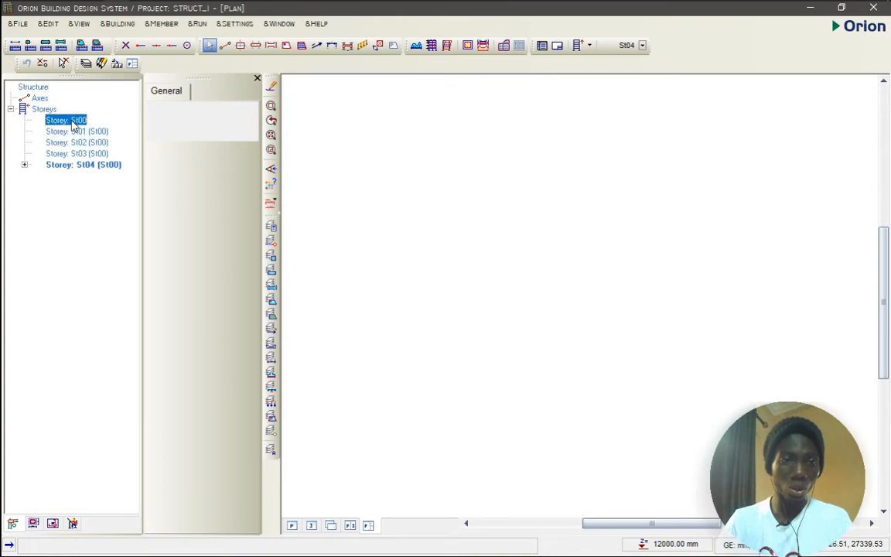
click(52, 111)
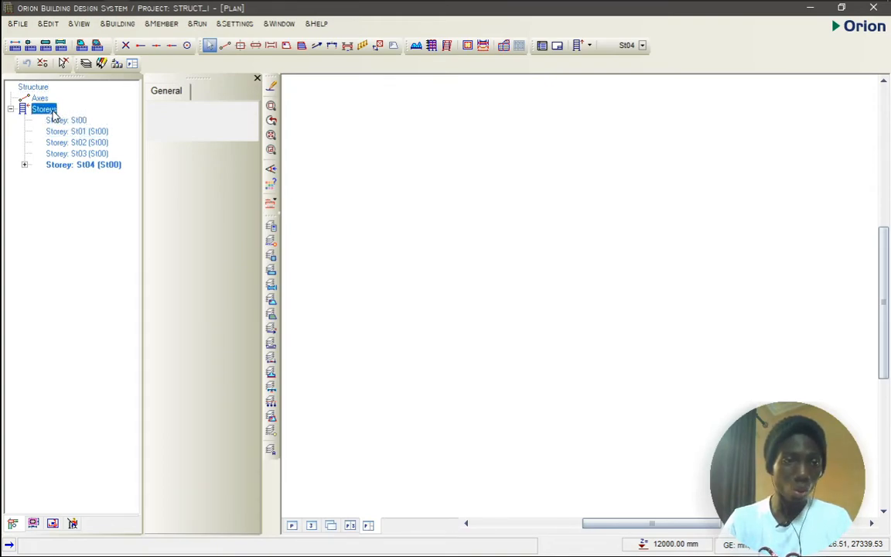
right_click(54, 115)
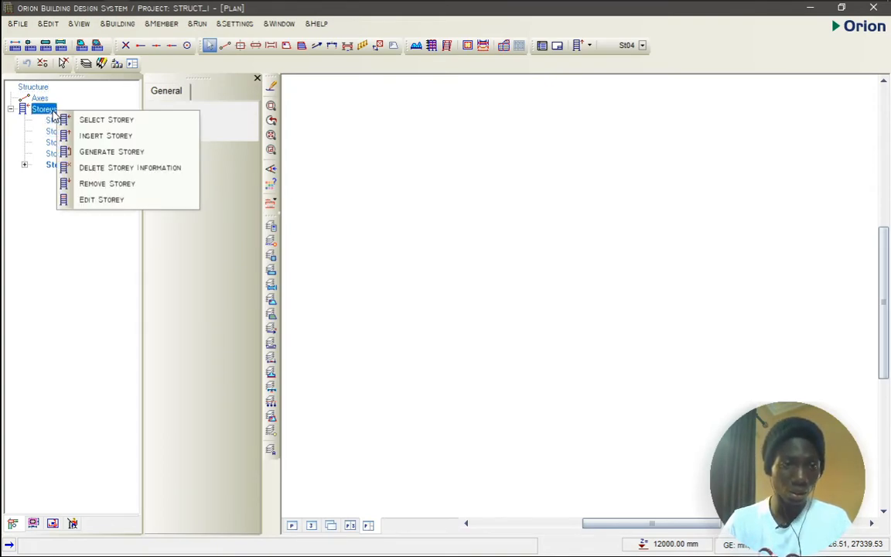
click(120, 200)
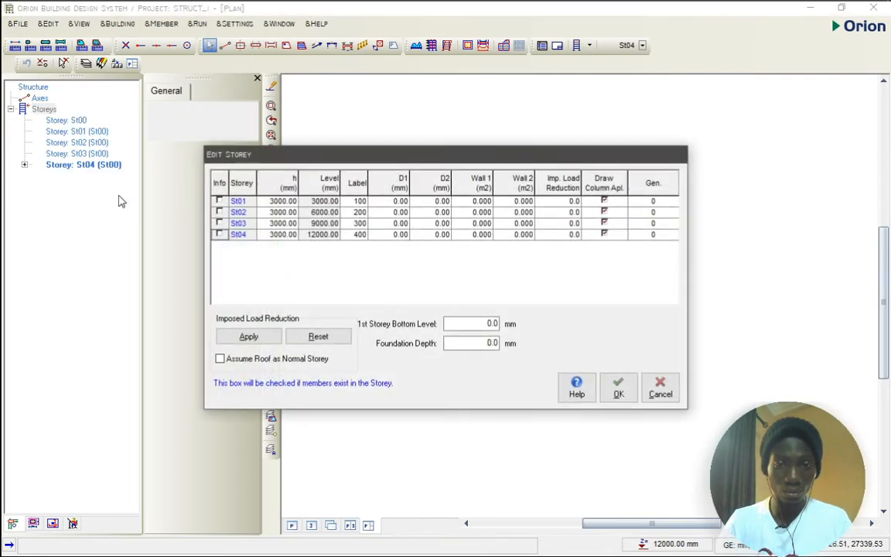
click(476, 328)
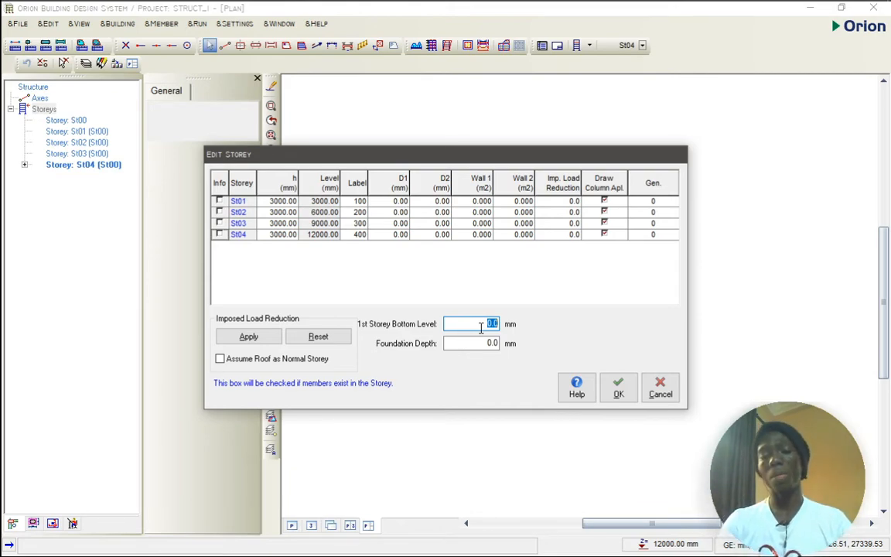
text(45)
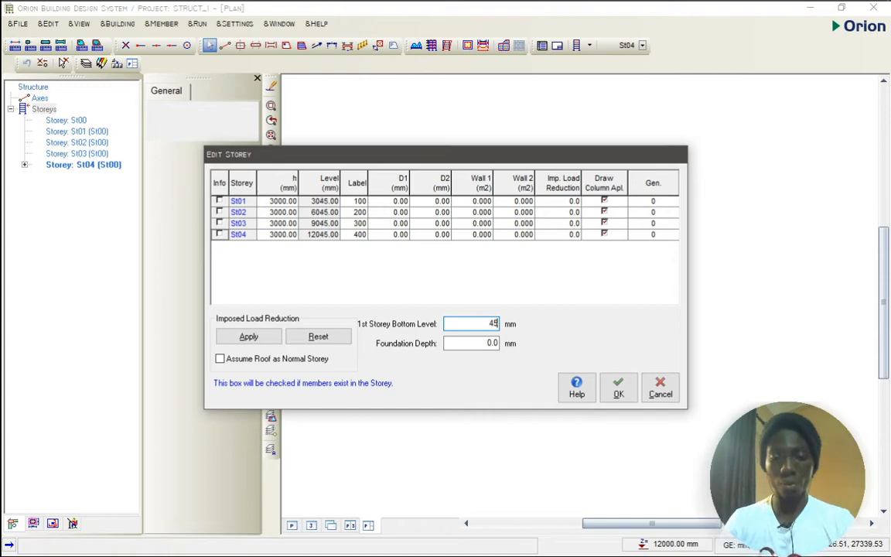
text(0)
click(489, 343)
text(1)
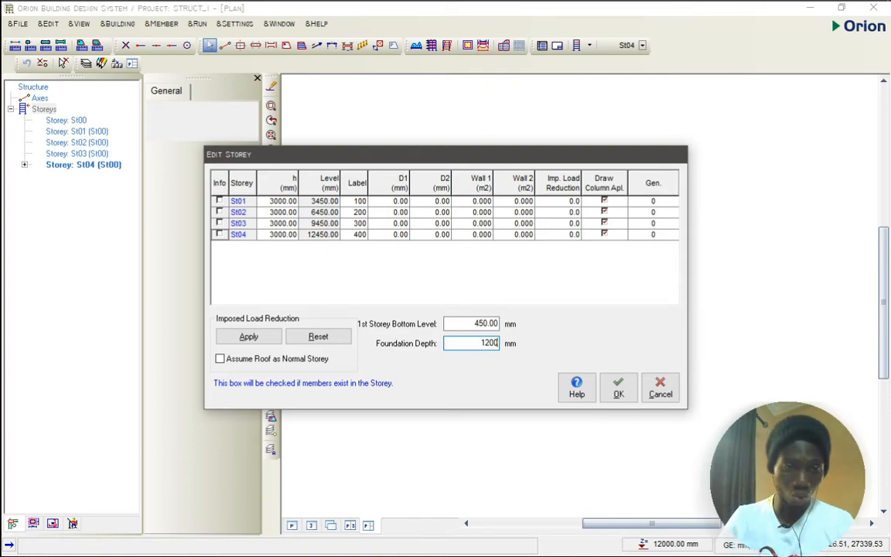
click(619, 393)
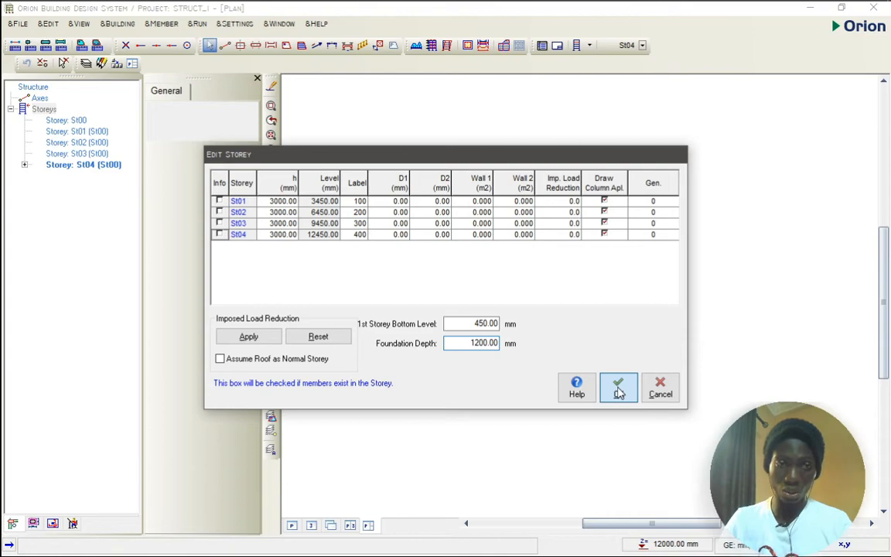
- Make storey St01 the active storey and bring its reference floor plan into view
click(80, 133)
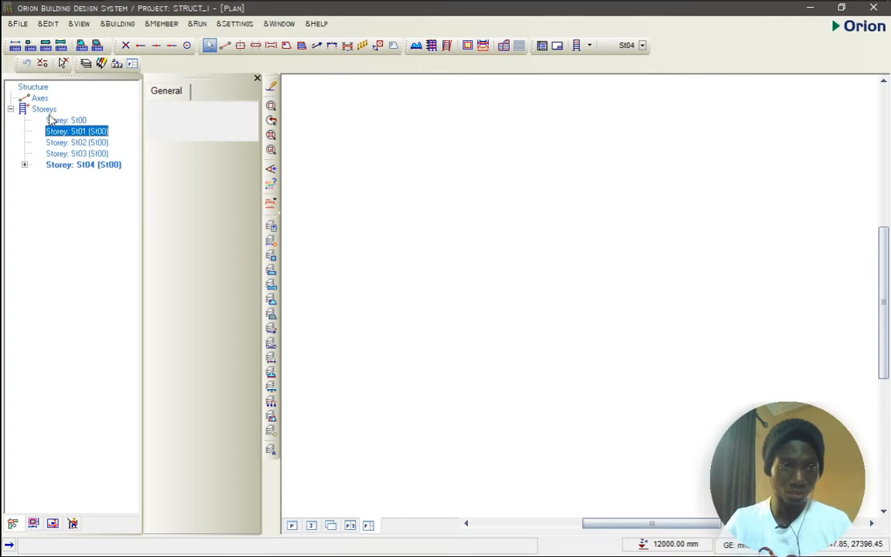
click(66, 121)
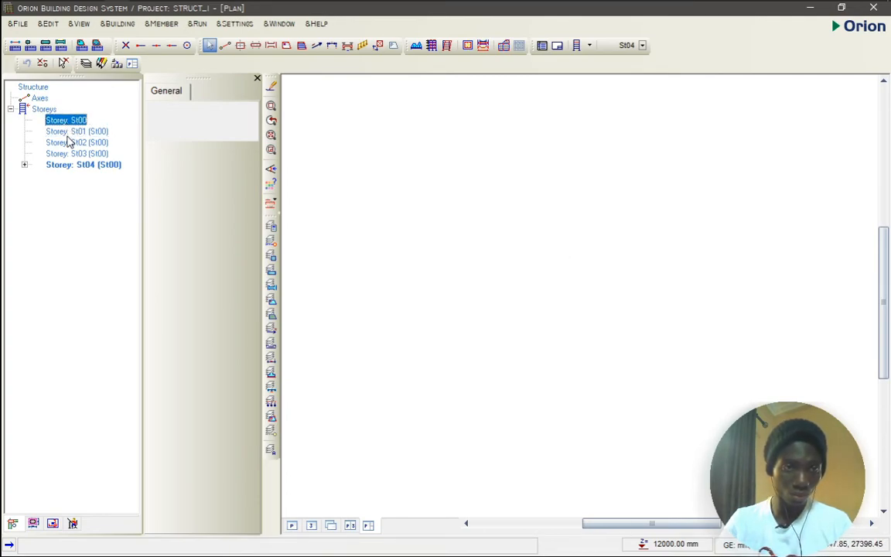
click(72, 167)
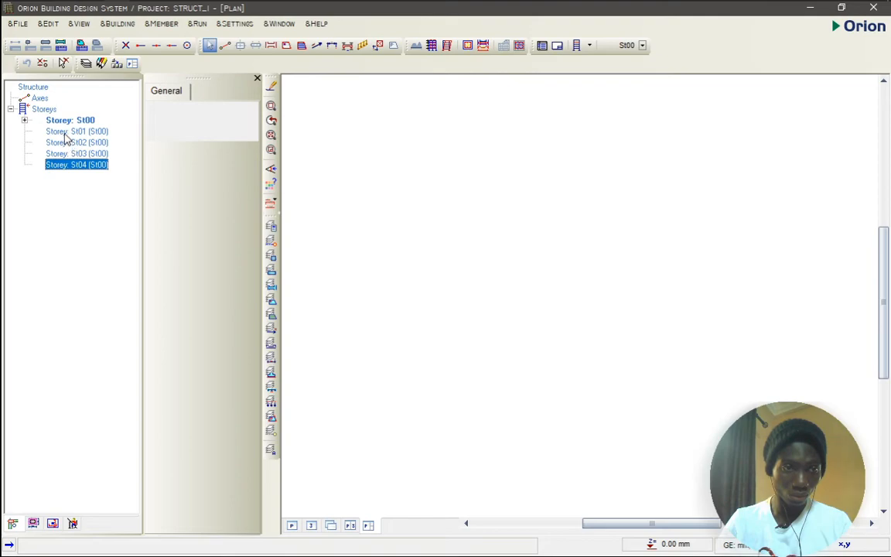
click(68, 132)
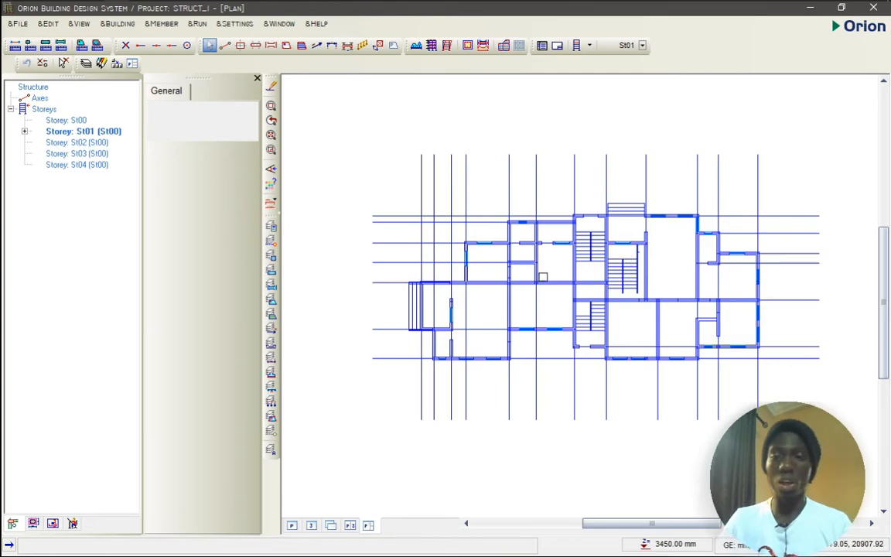
click(442, 188)
scroll(471, 189, up, 2)
scroll(512, 191, down, 2)
middle_drag(655, 234, 631, 206)
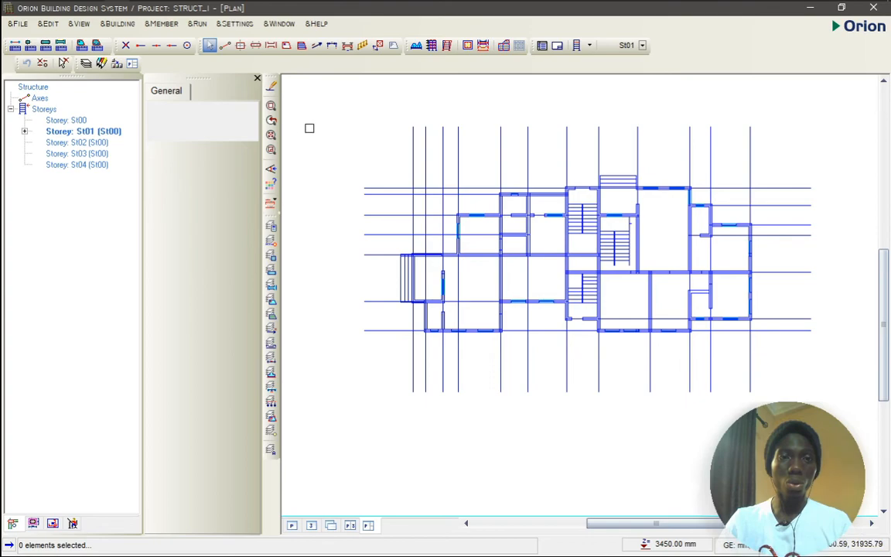
scroll(607, 222, up, 1)
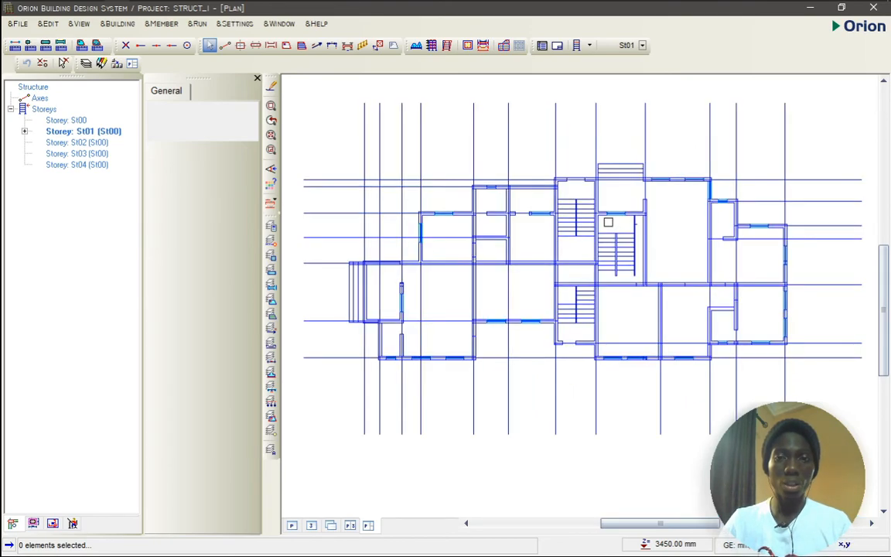
- Draw direction 1 axis A along the full length of the leftmost vertical grid line of the reference plan
click(226, 46)
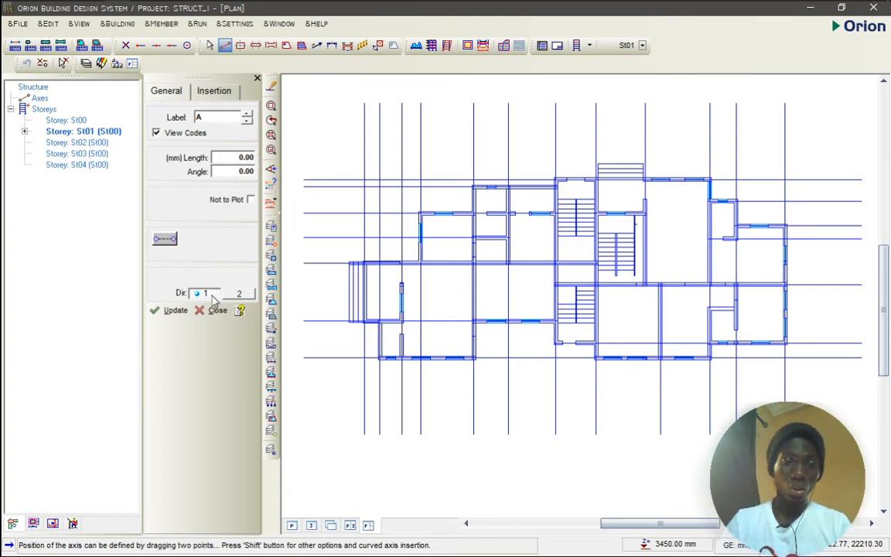
click(239, 294)
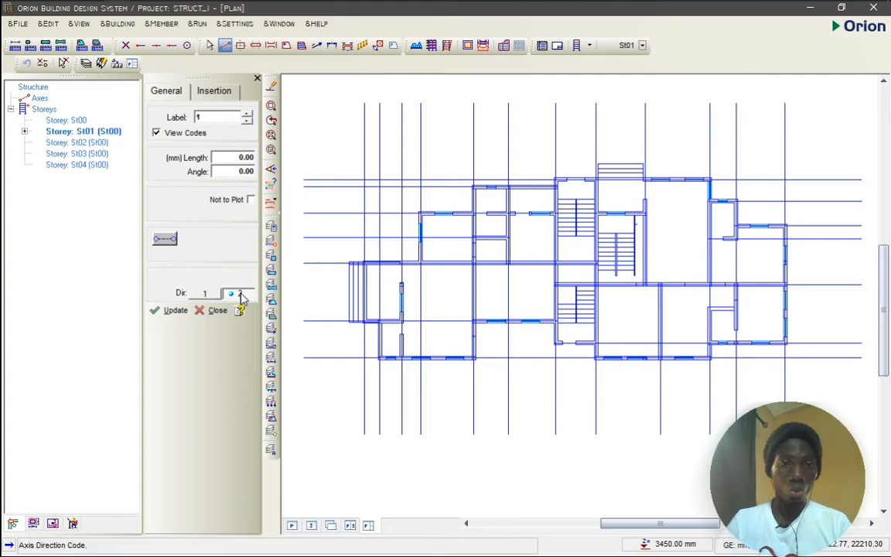
click(206, 294)
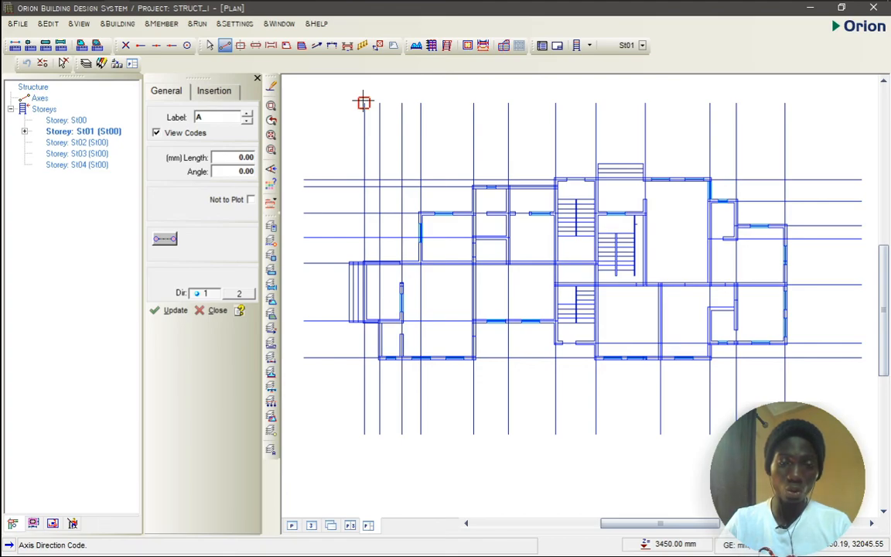
mouse_move(364, 102)
mouse_down()
mouse_move(342, 222)
mouse_move(342, 400)
mouse_move(357, 436)
mouse_up()
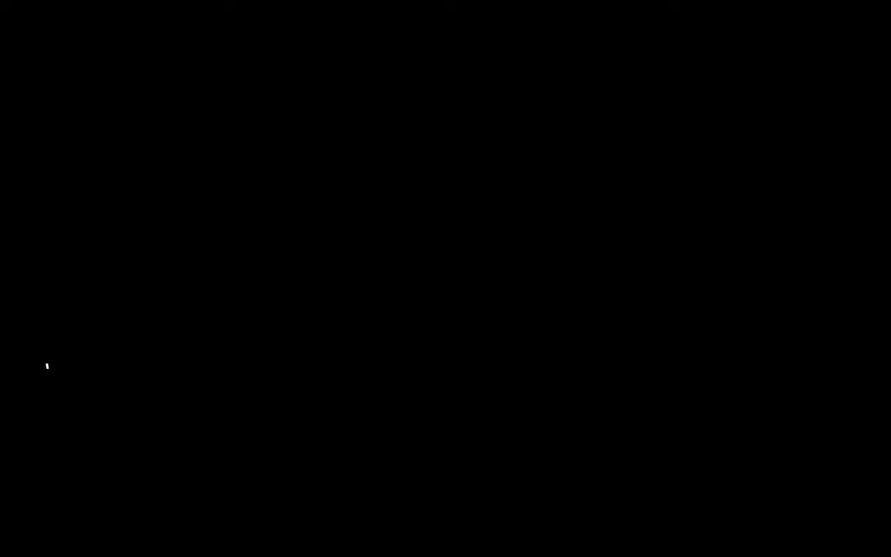